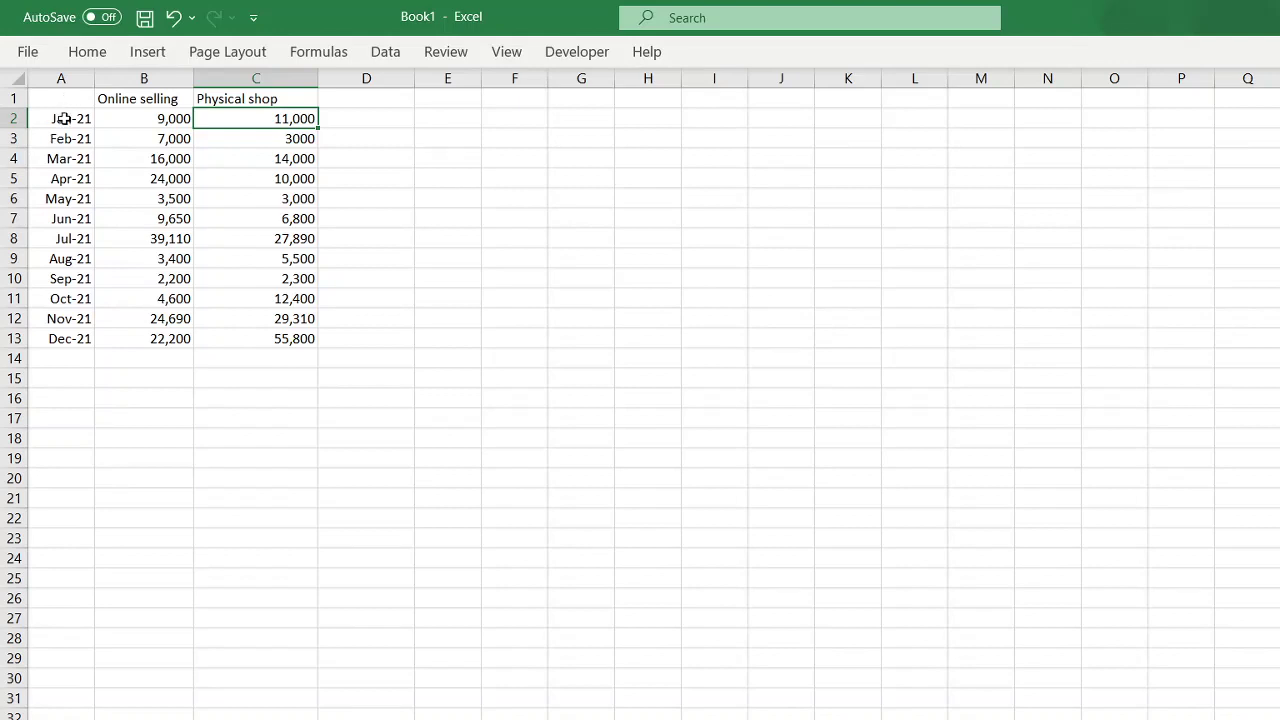
Inspect the table by selecting the Jan-21 to Dec-21 dates, the sales headers and January values
left_click_drag(63, 119, 63, 338)
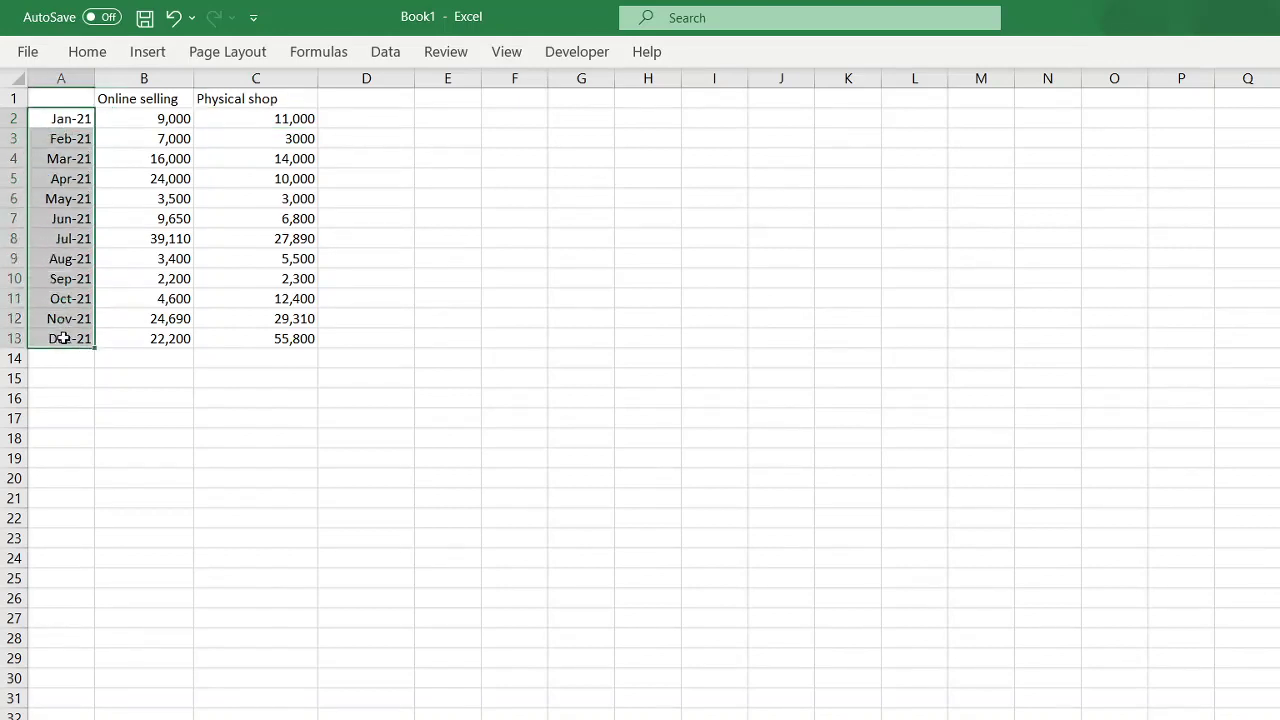
left_click_drag(131, 97, 256, 97)
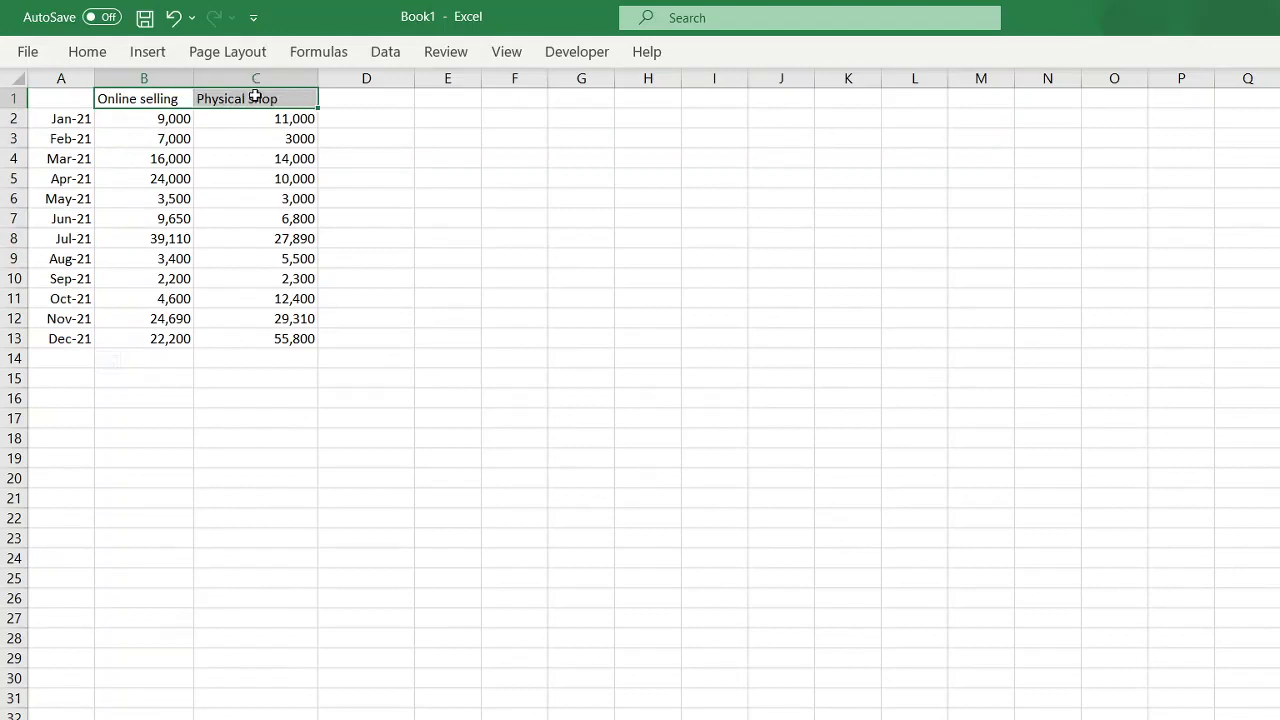
left_click(160, 98)
left_click(256, 100)
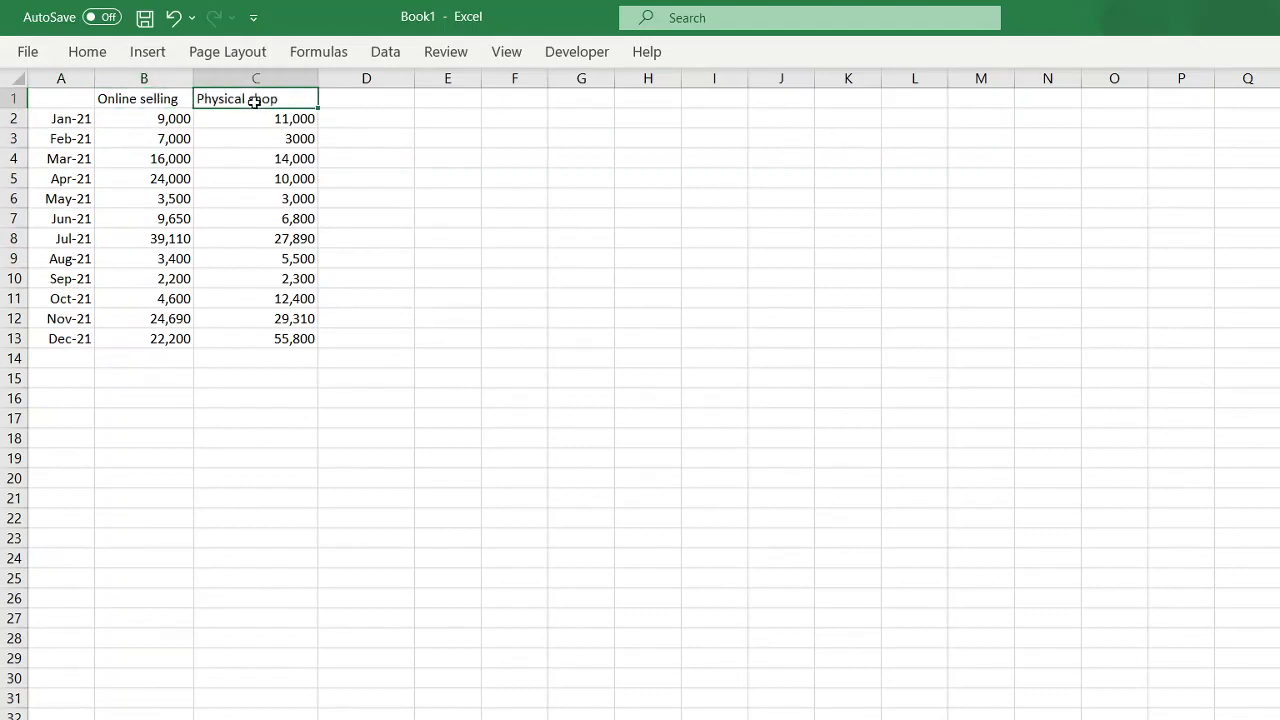
left_click_drag(164, 120, 142, 344)
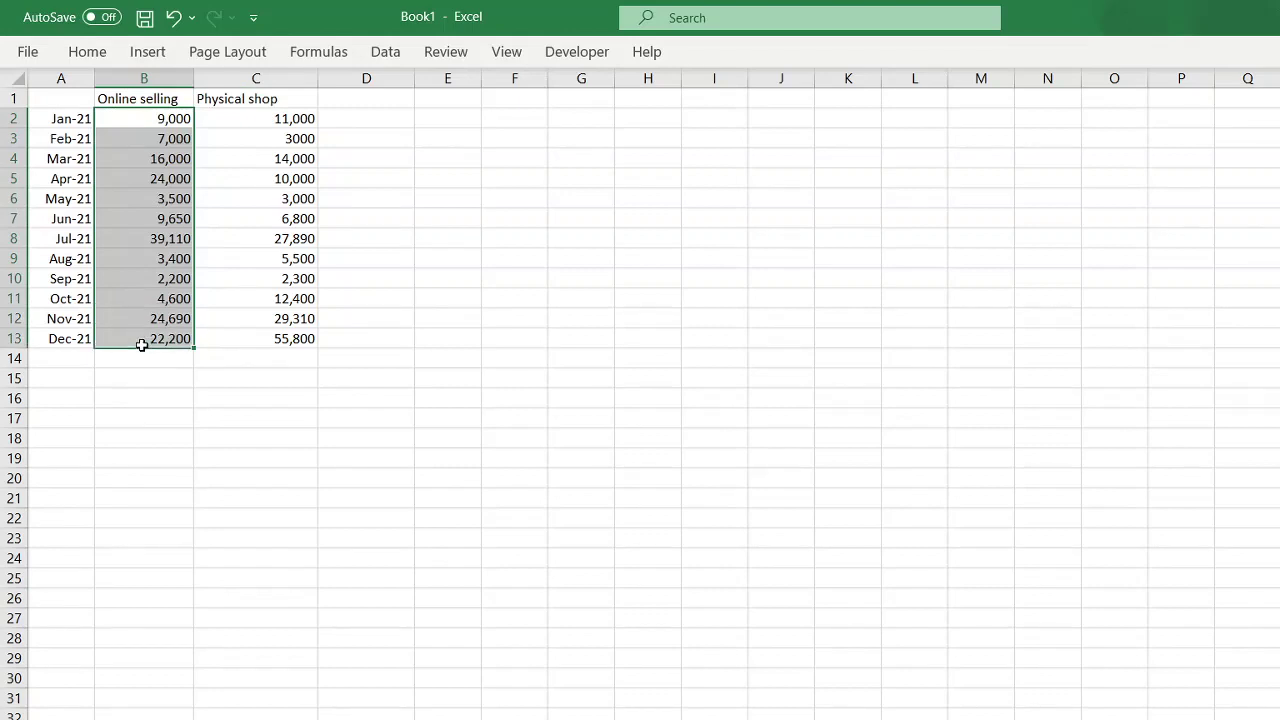
left_click(172, 120)
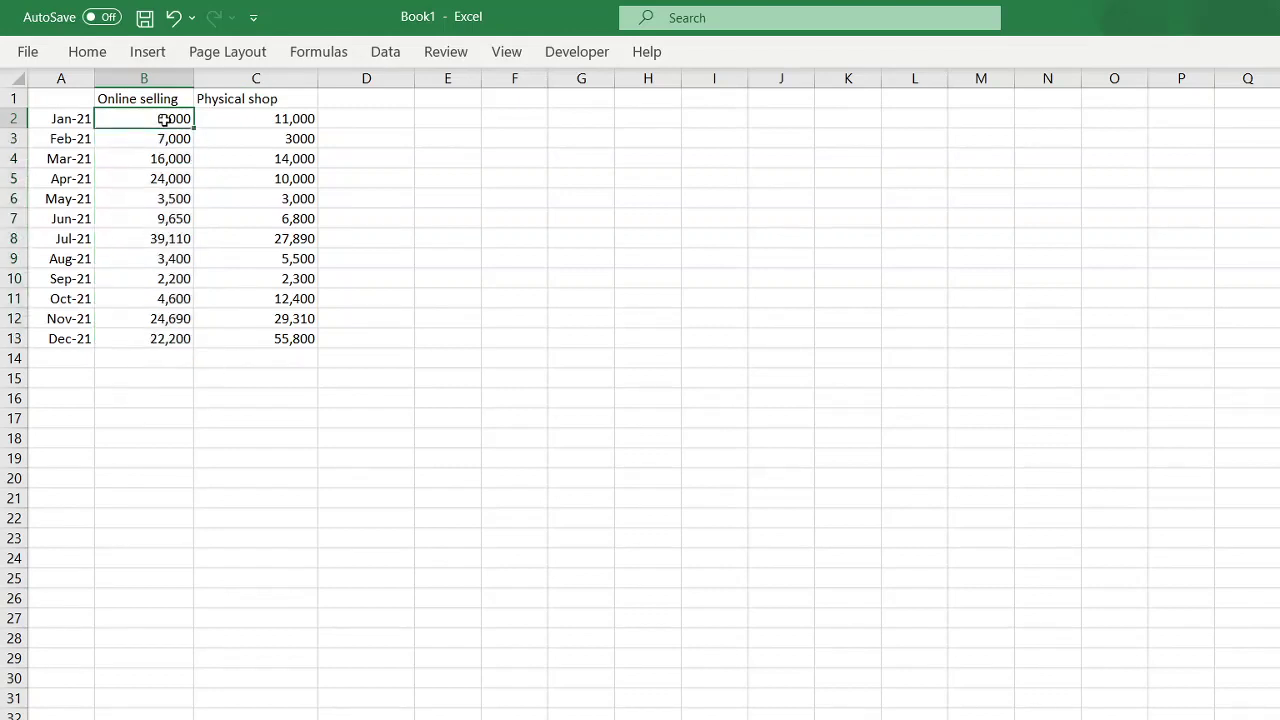
left_click(76, 118)
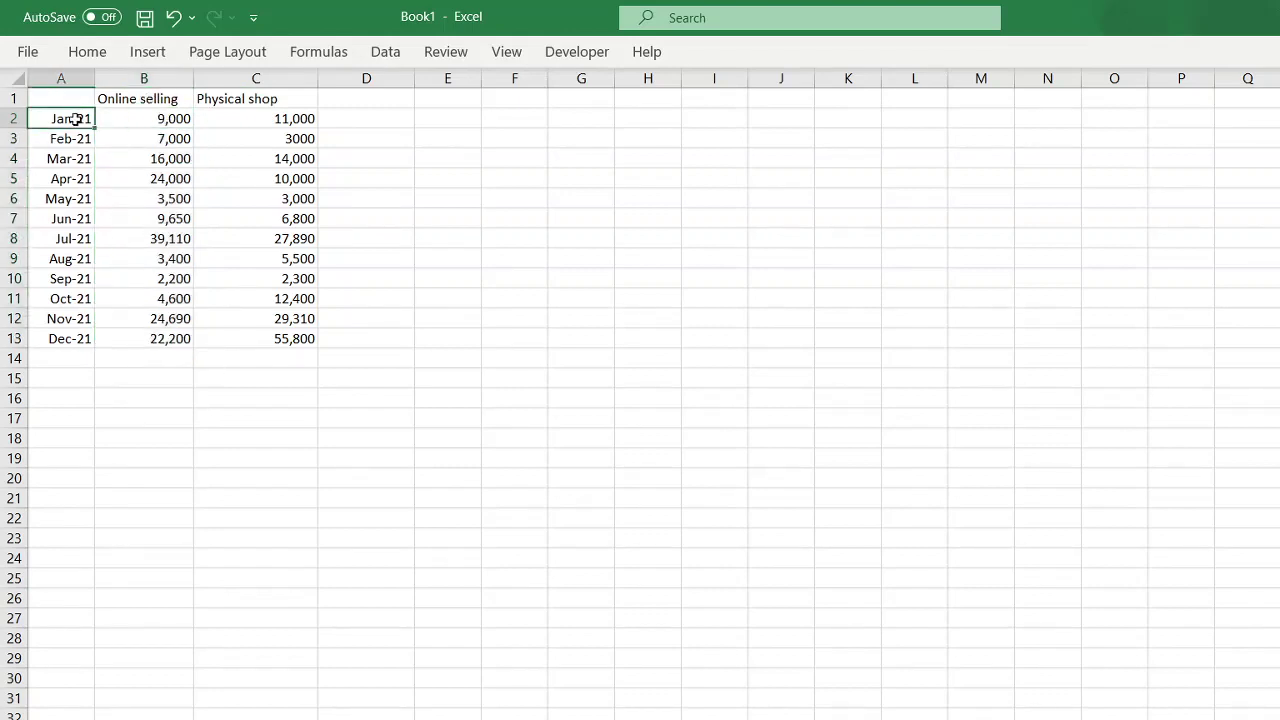
left_click(253, 118)
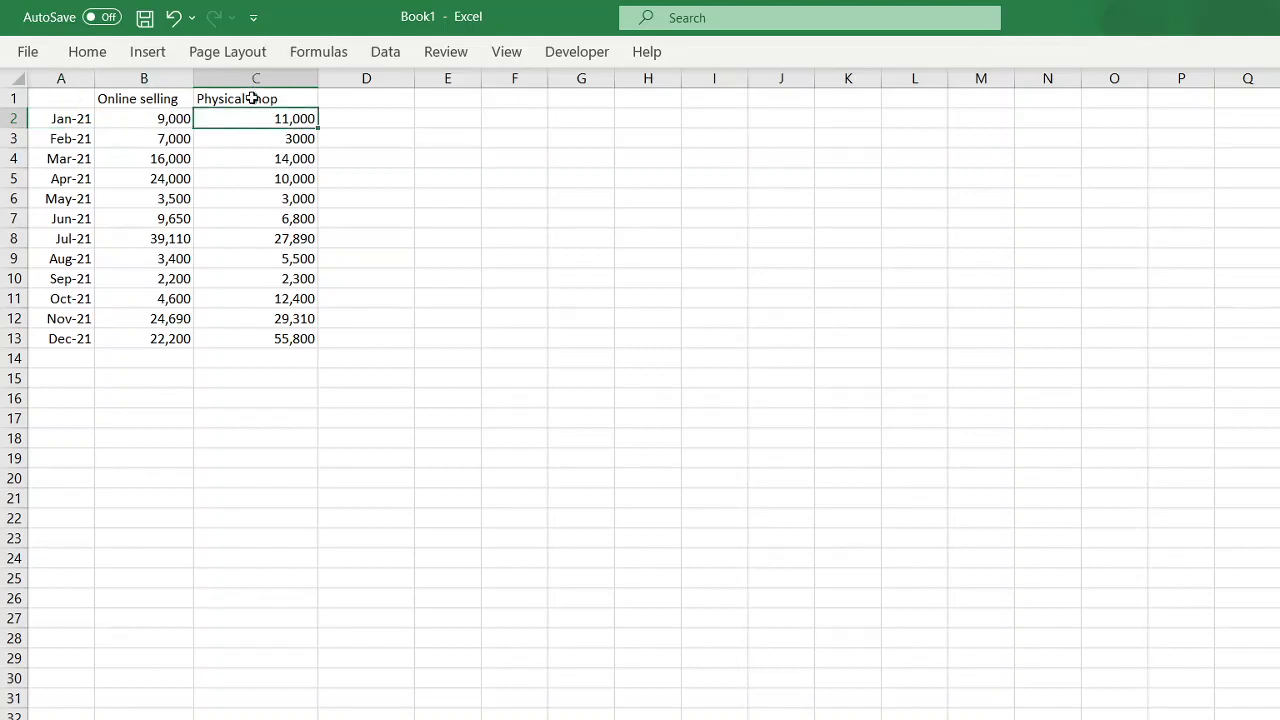
left_click(254, 98)
left_click(251, 119)
Review the February values and the sales block B2:C13 through trial selections
left_click(155, 139)
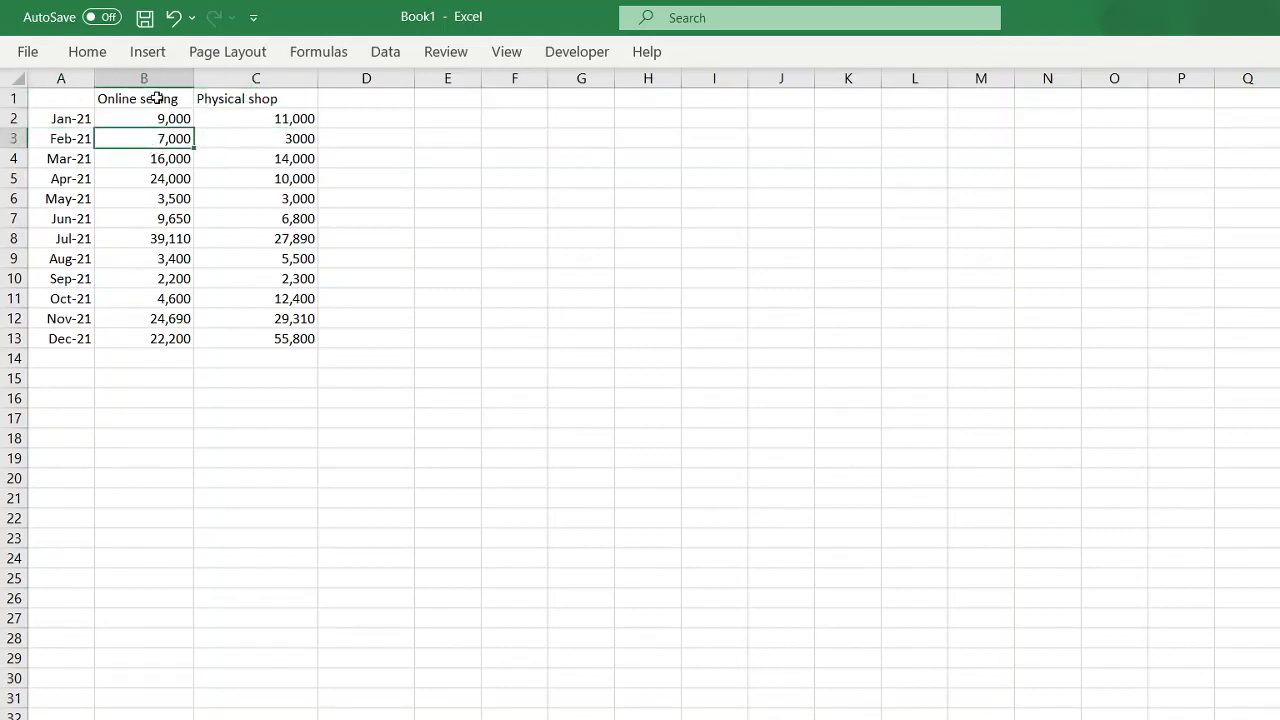
left_click(157, 93)
left_click(75, 139)
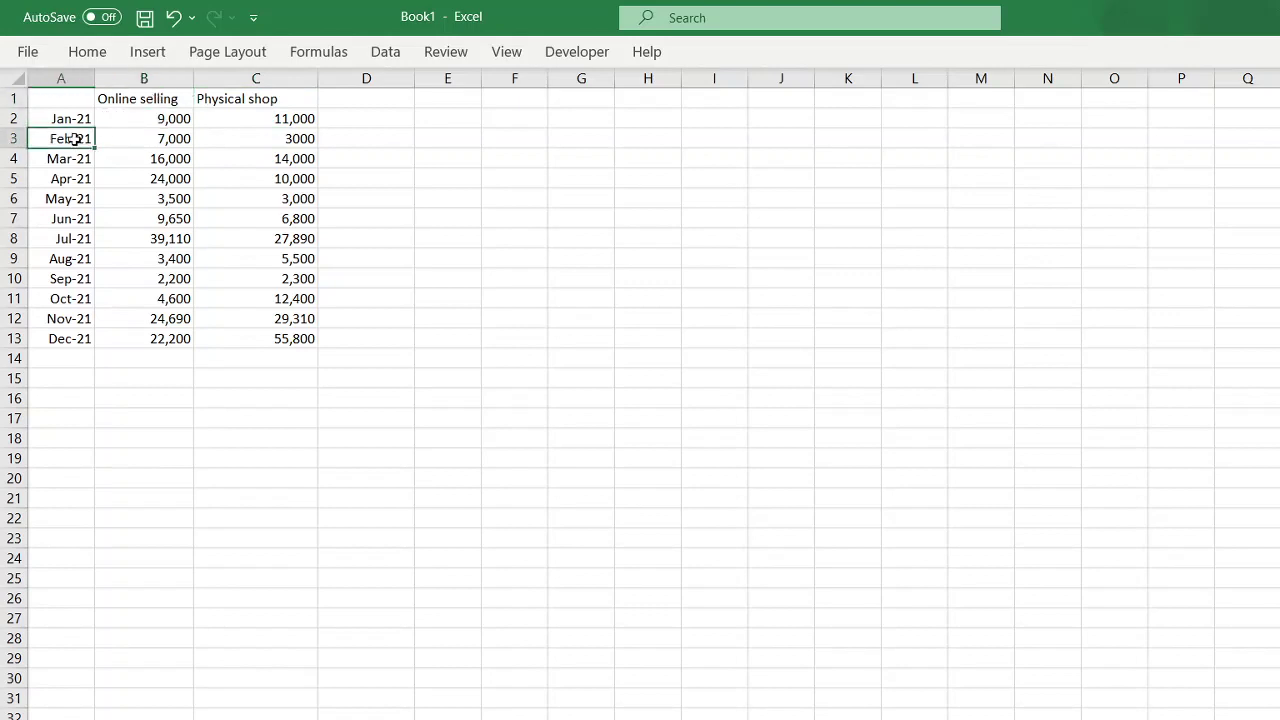
left_click(248, 134)
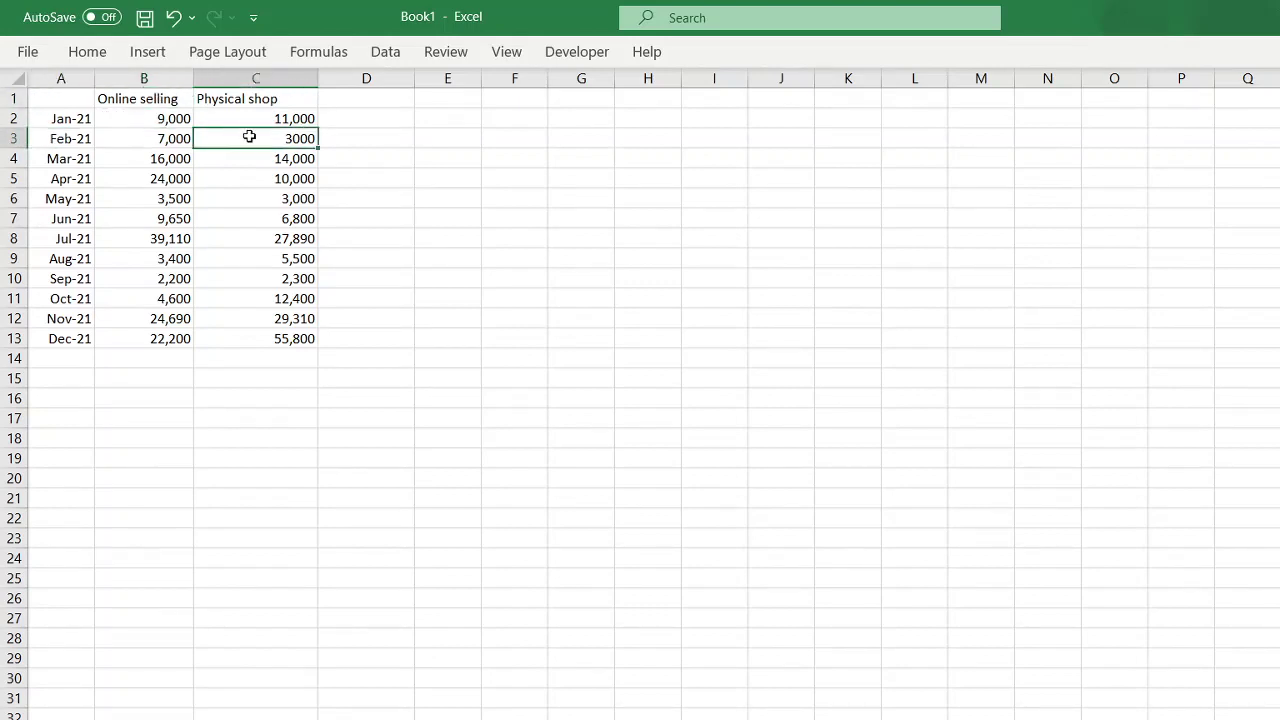
left_click_drag(134, 157, 270, 334)
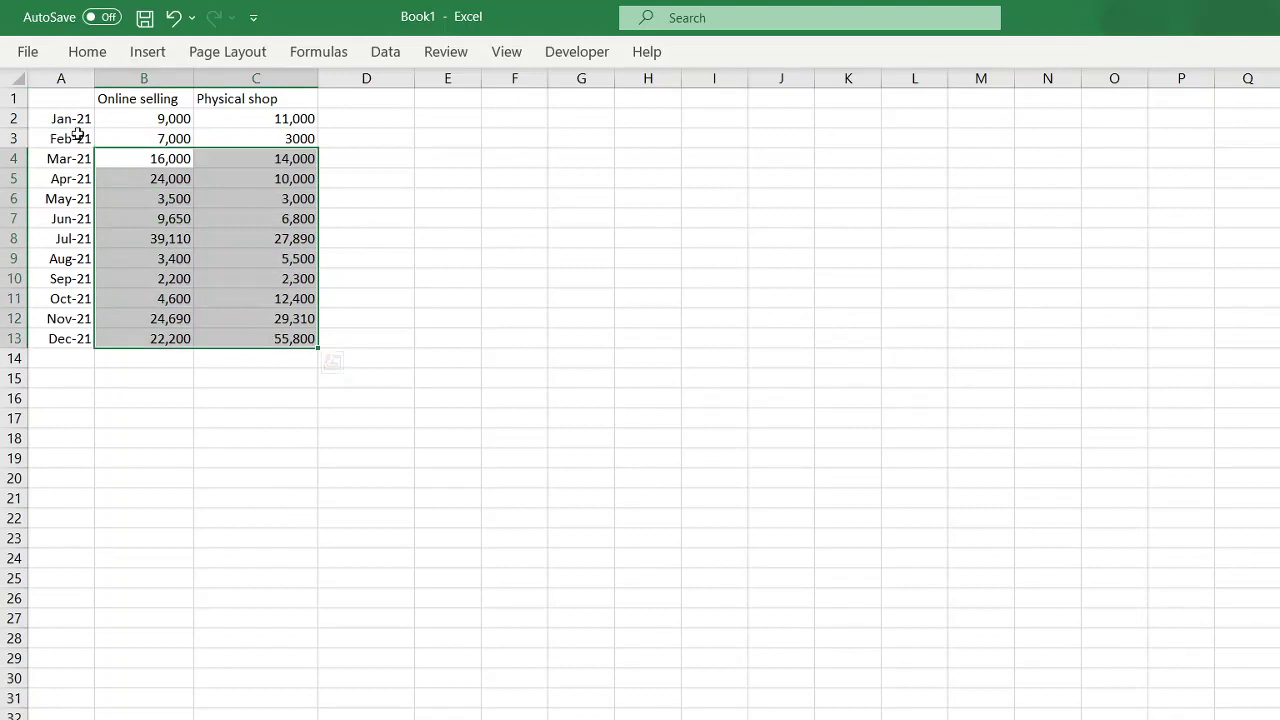
left_click_drag(77, 100, 297, 334)
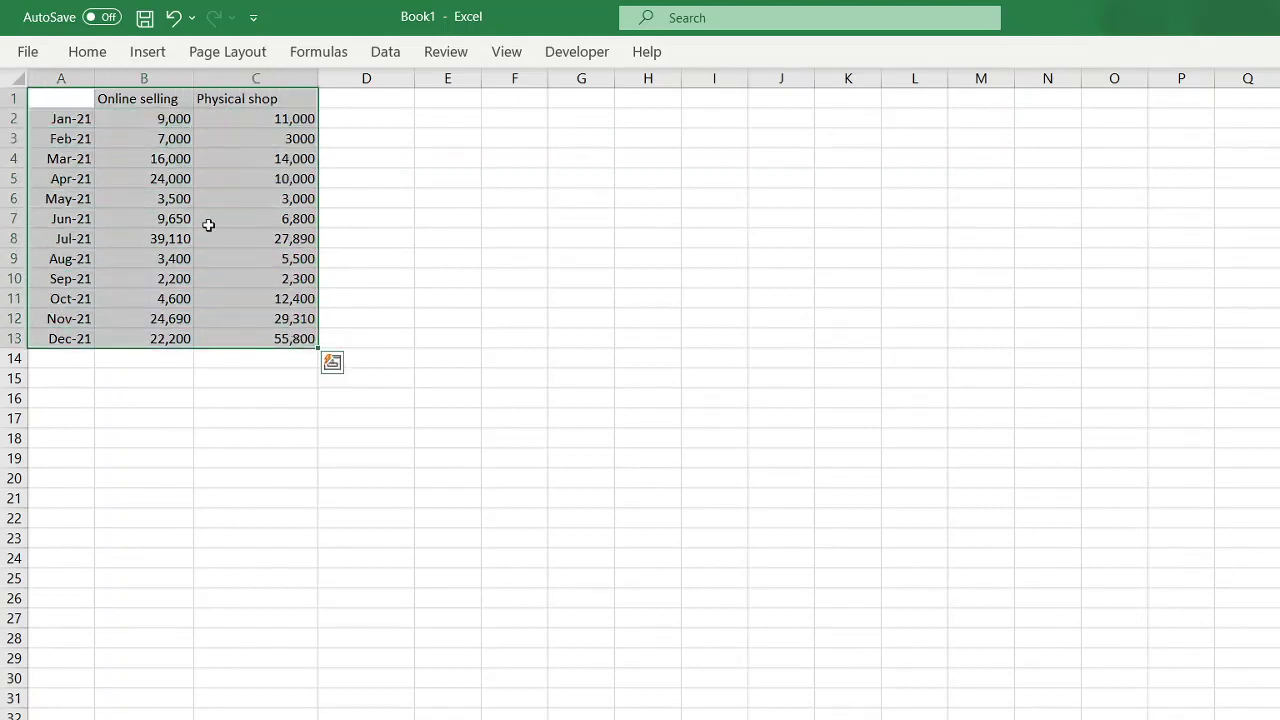
left_click_drag(145, 116, 272, 335)
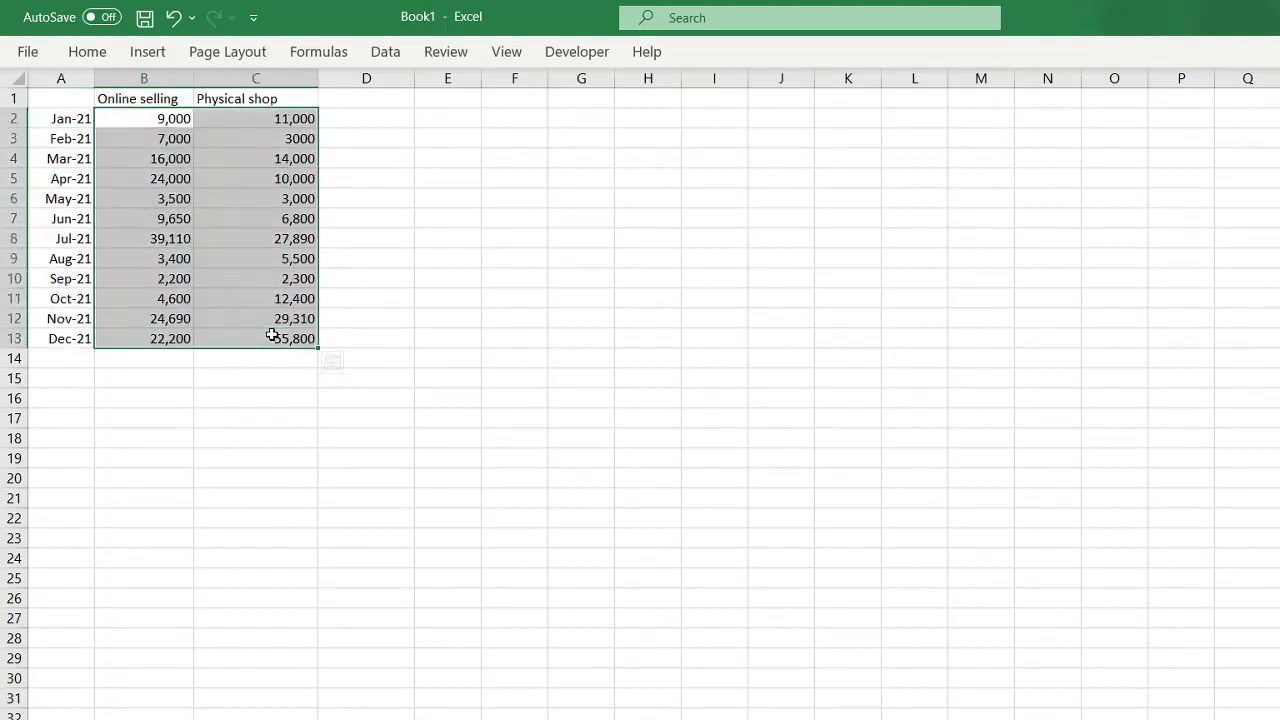
left_click(217, 196)
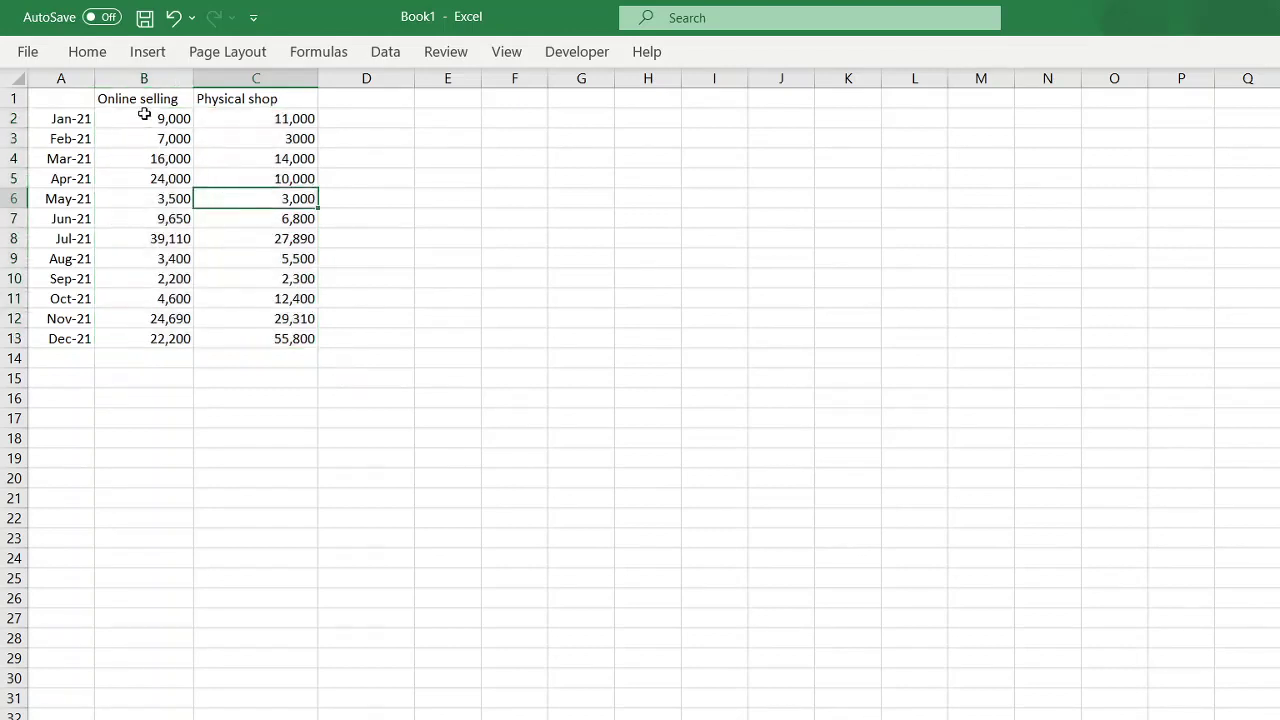
left_click_drag(142, 116, 248, 333)
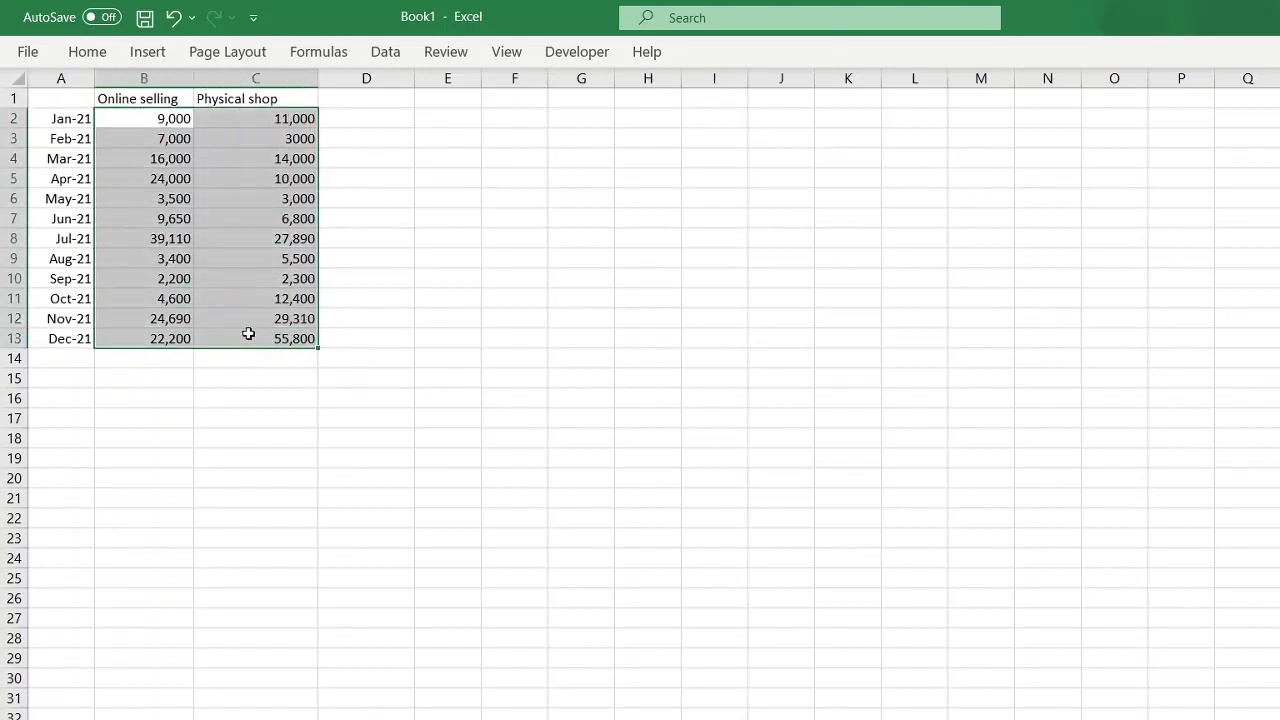
left_click(254, 136)
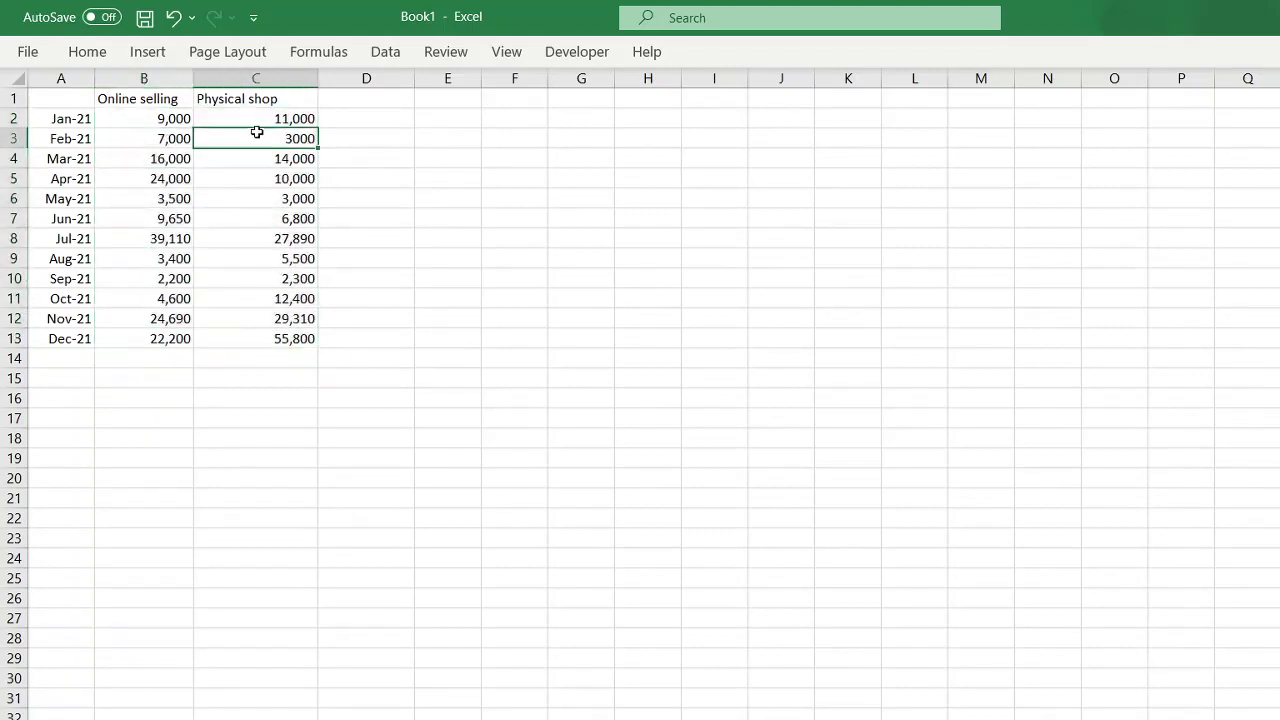
left_click(262, 118)
Enter =SUM(B2:C2) in D2 so January's total shows 20,000
left_click(358, 121)
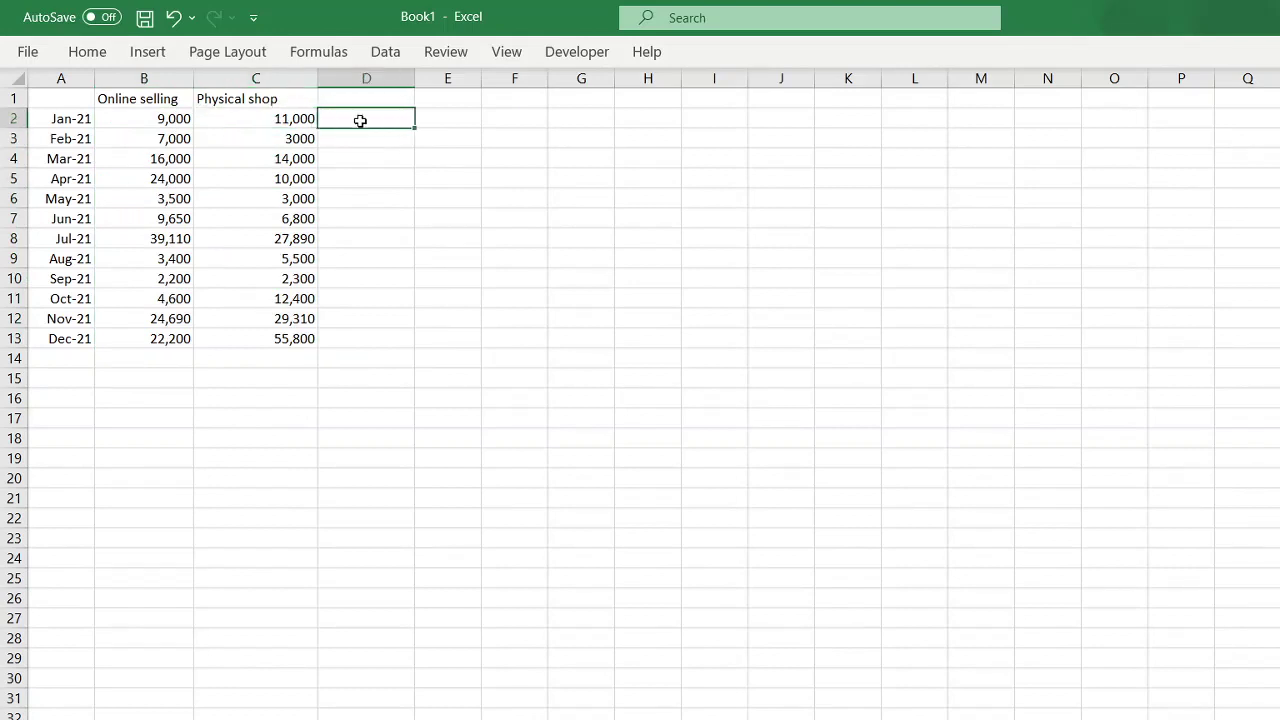
type("=sum(")
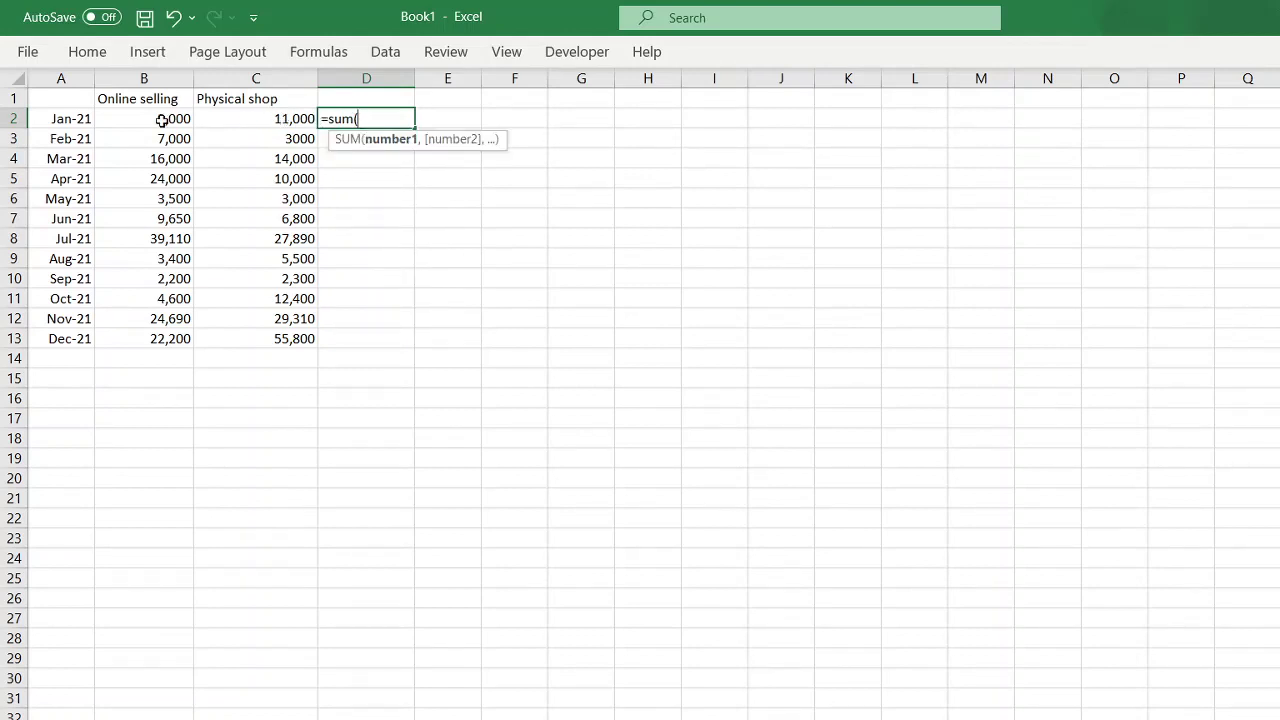
left_click_drag(151, 121, 222, 121)
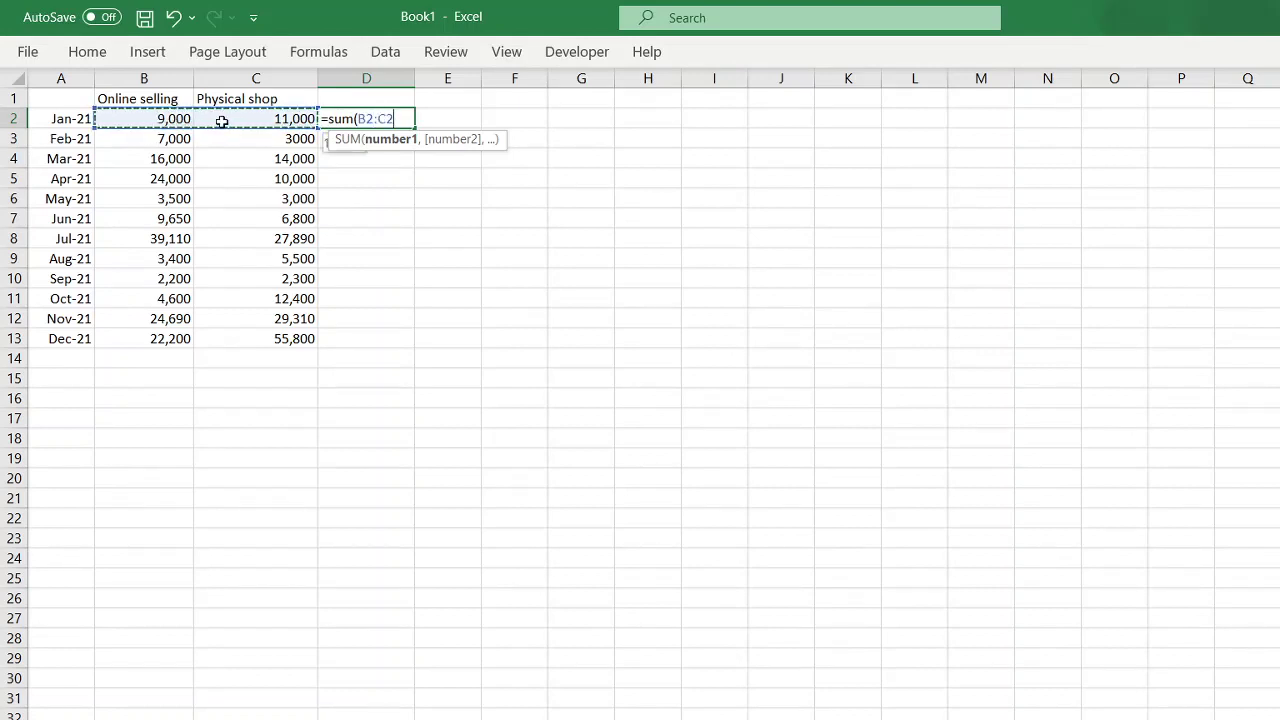
type(")")
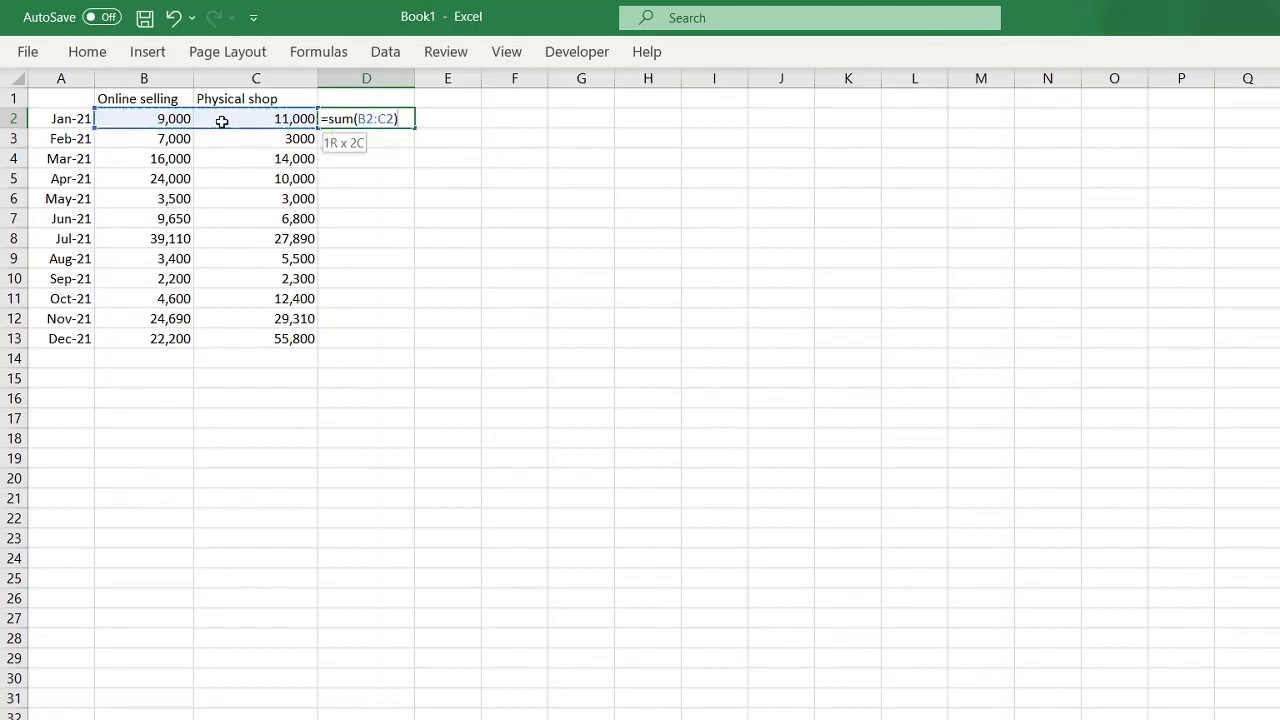
key("Return")
left_click(364, 118)
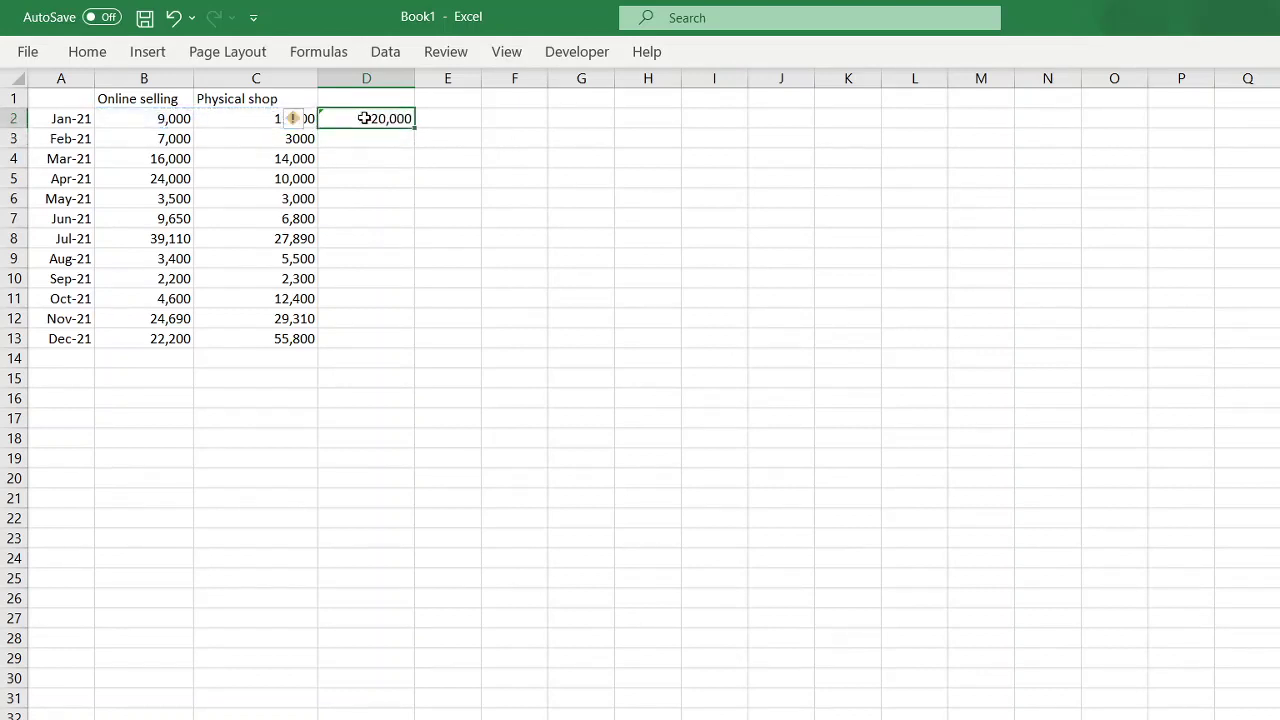
Fill the D2 SUM formula down through D13 for every month
left_click_drag(374, 136, 367, 338)
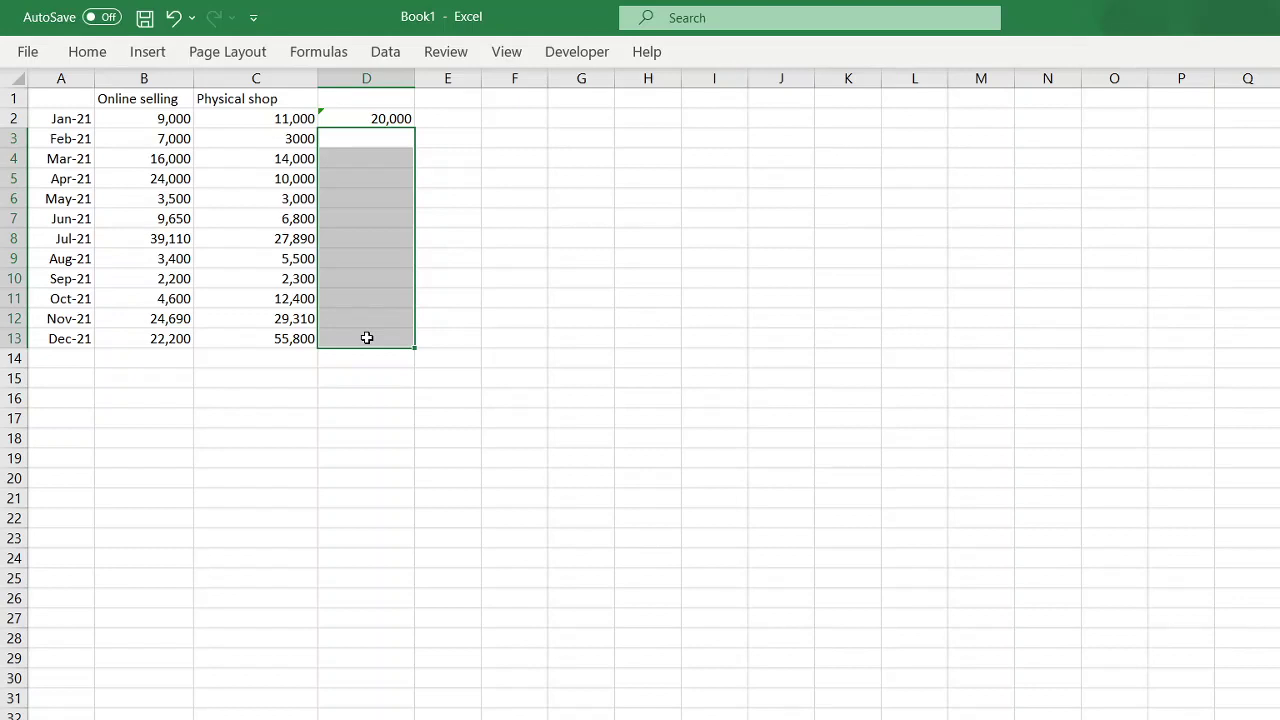
left_click(400, 120)
left_click_drag(412, 128, 403, 343)
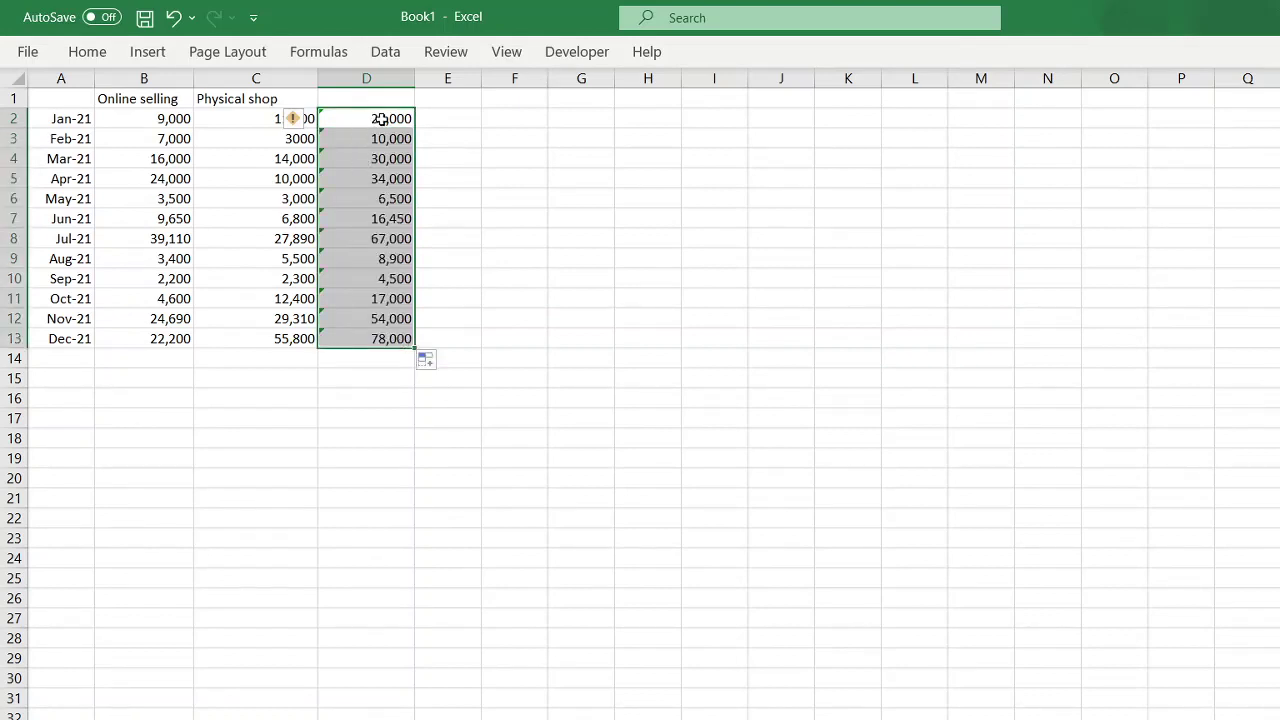
Check the January to March rows and the December total of 78,000 in D13
left_click_drag(68, 120, 364, 119)
left_click_drag(64, 138, 356, 142)
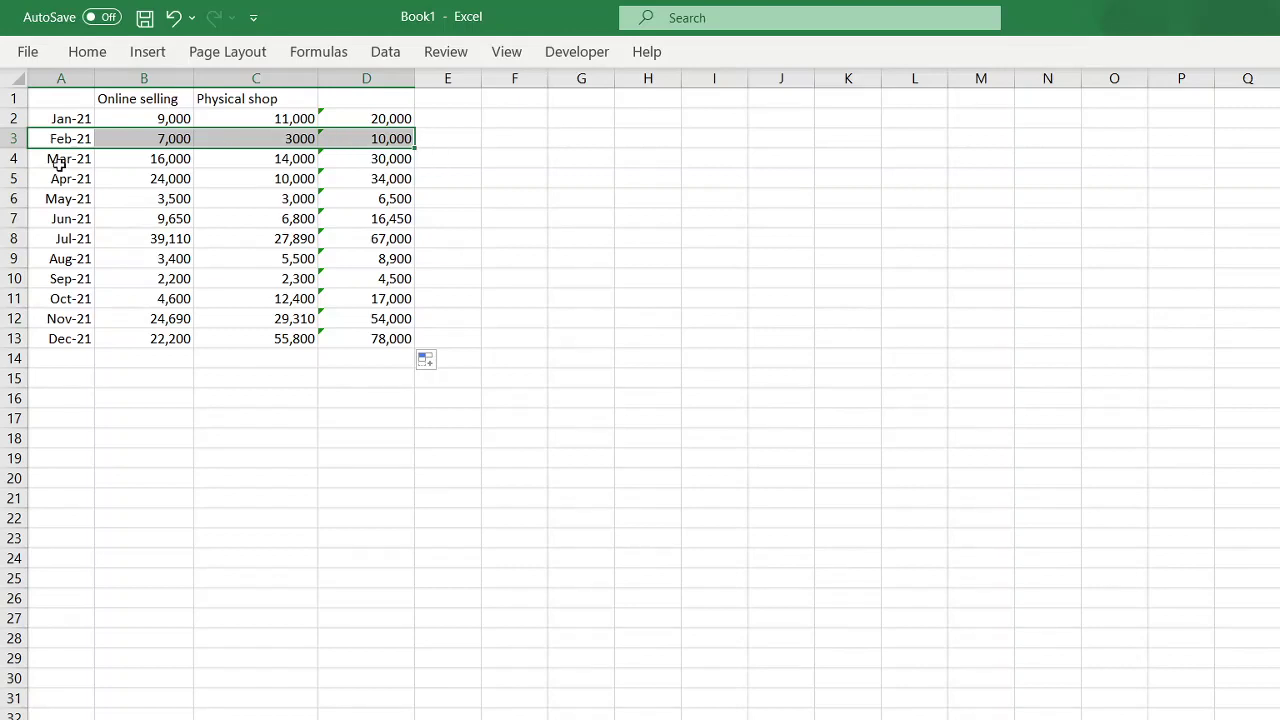
left_click_drag(57, 158, 362, 162)
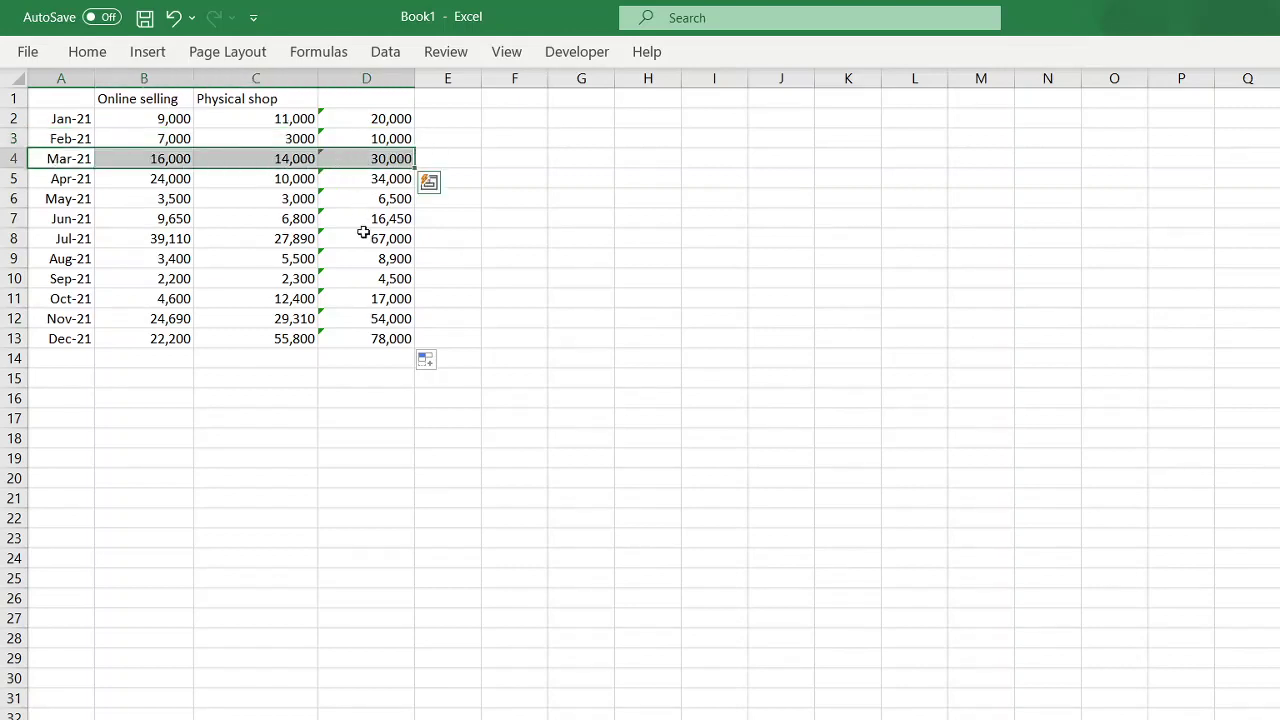
left_click(361, 338)
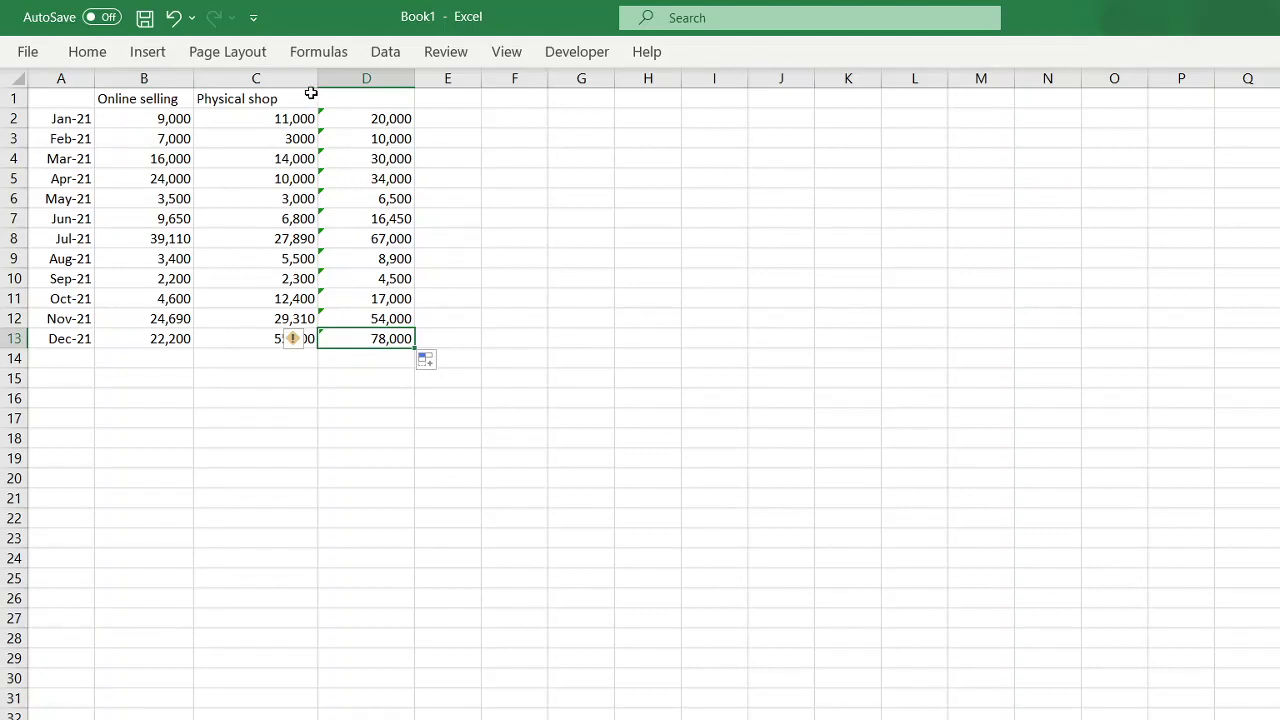
Select the months A2:A13 together with the totals D2:D13 as chart data
left_click_drag(80, 99, 89, 334)
left_click(68, 119)
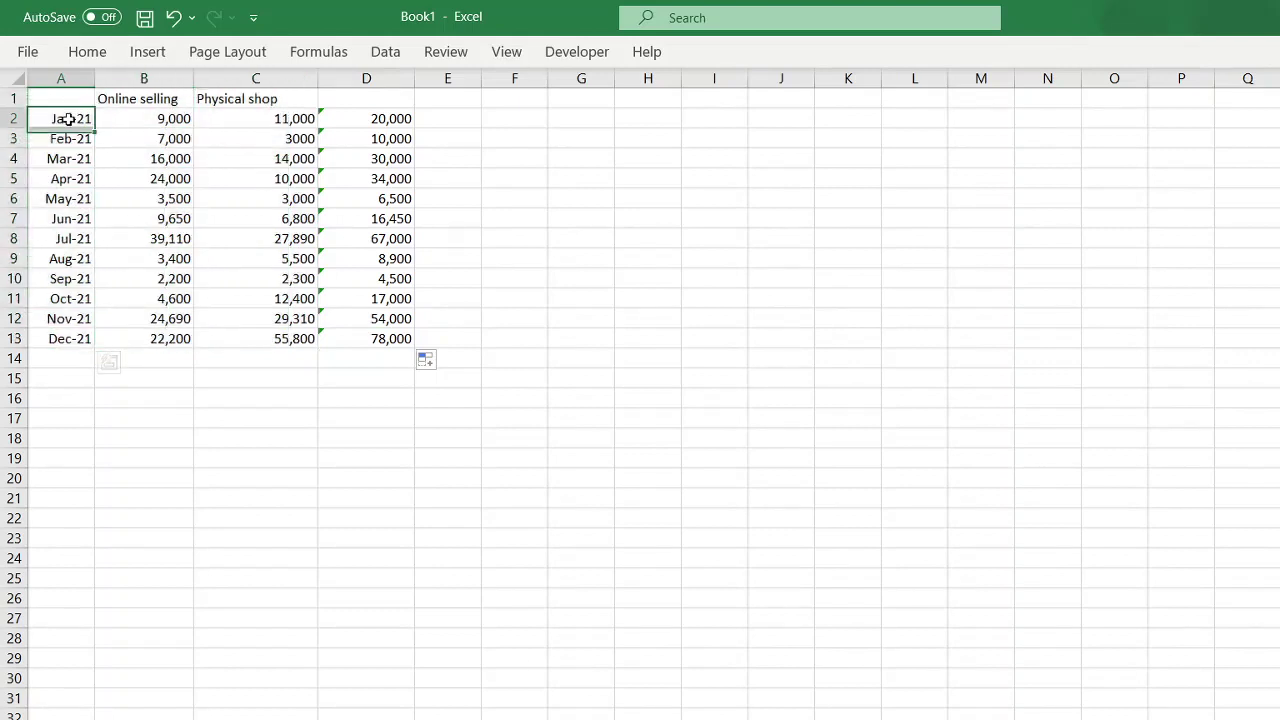
left_click_drag(68, 119, 77, 337)
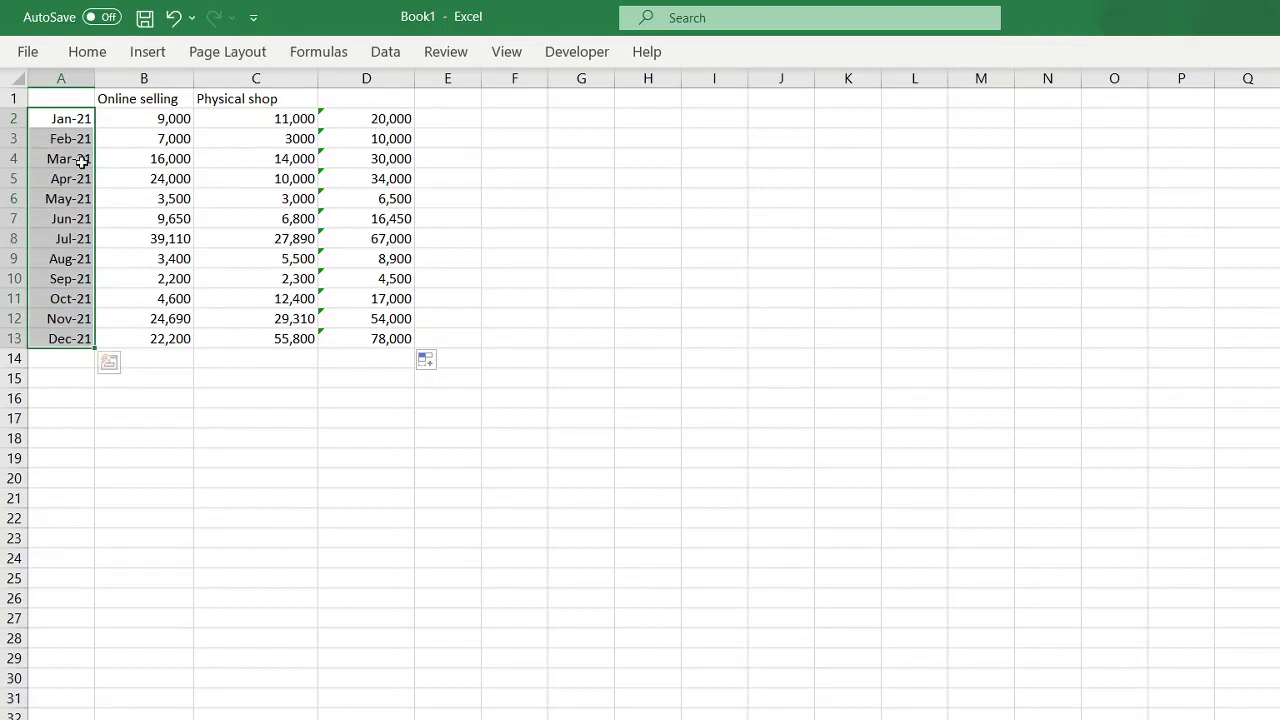
left_click_drag(74, 119, 77, 337)
left_click_drag(370, 117, 363, 331)
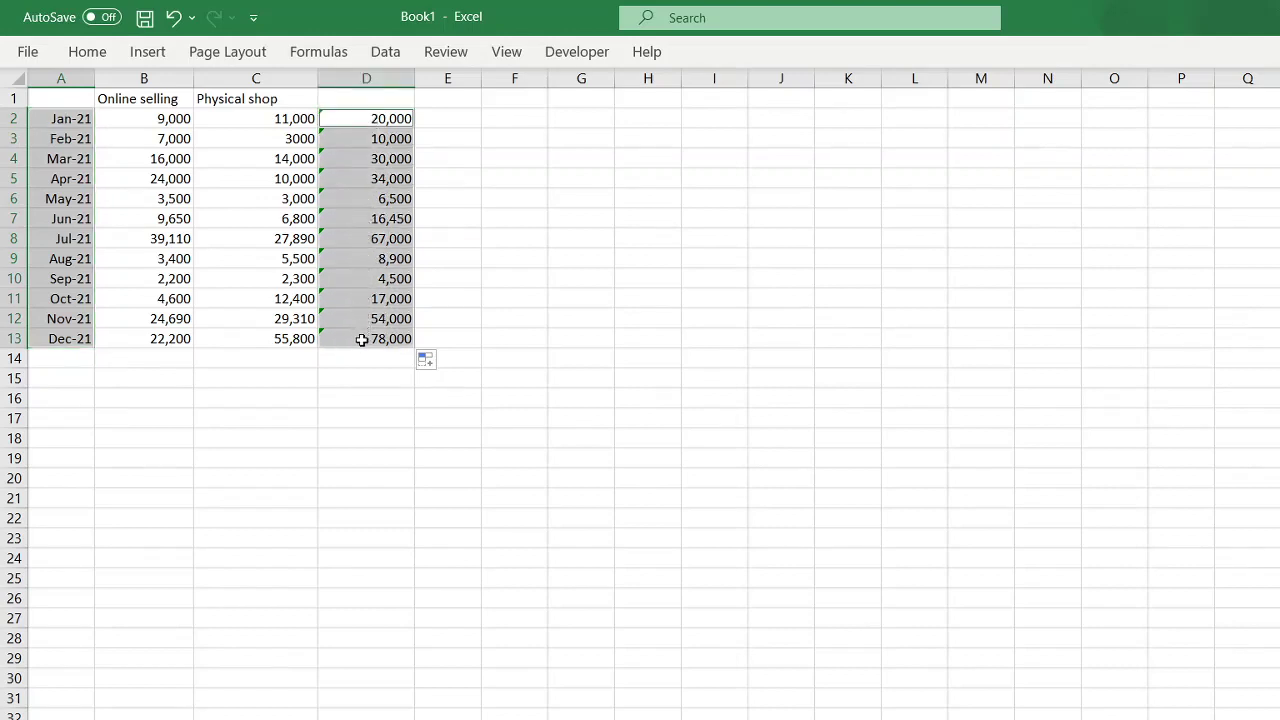
Insert a Line with Markers chart, move it beside the table and widen it
left_click(150, 57)
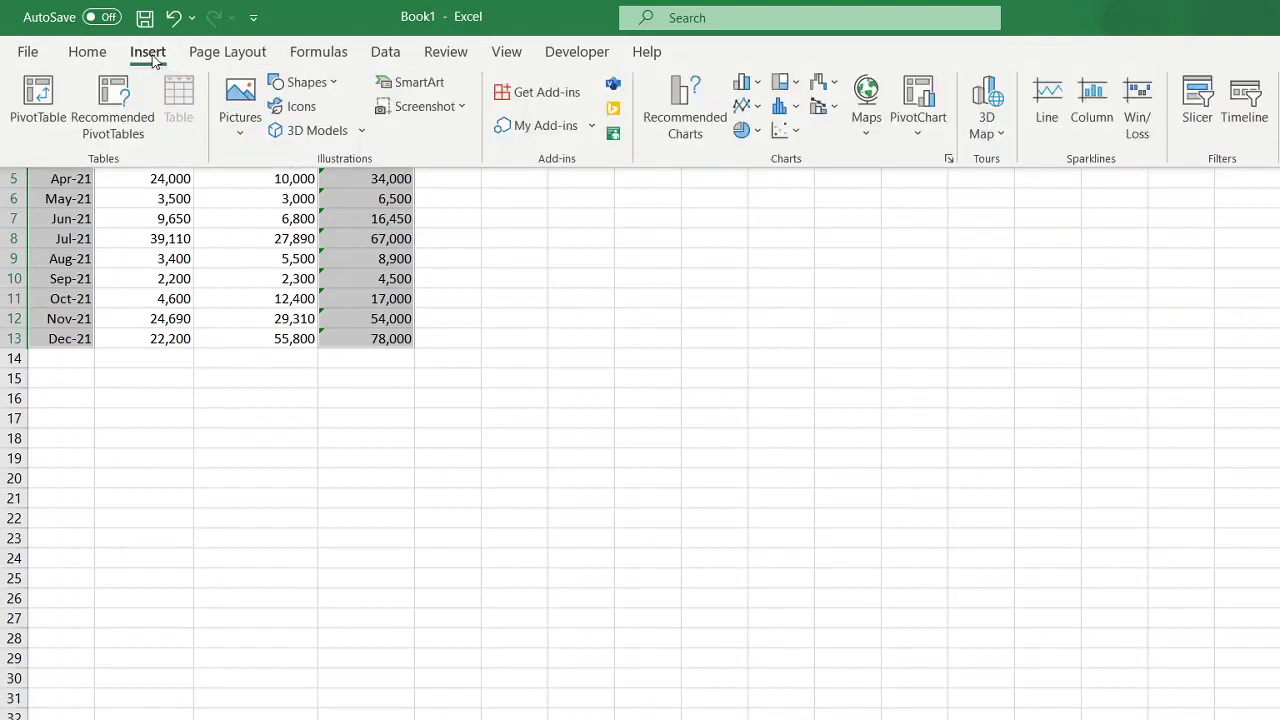
left_click(756, 108)
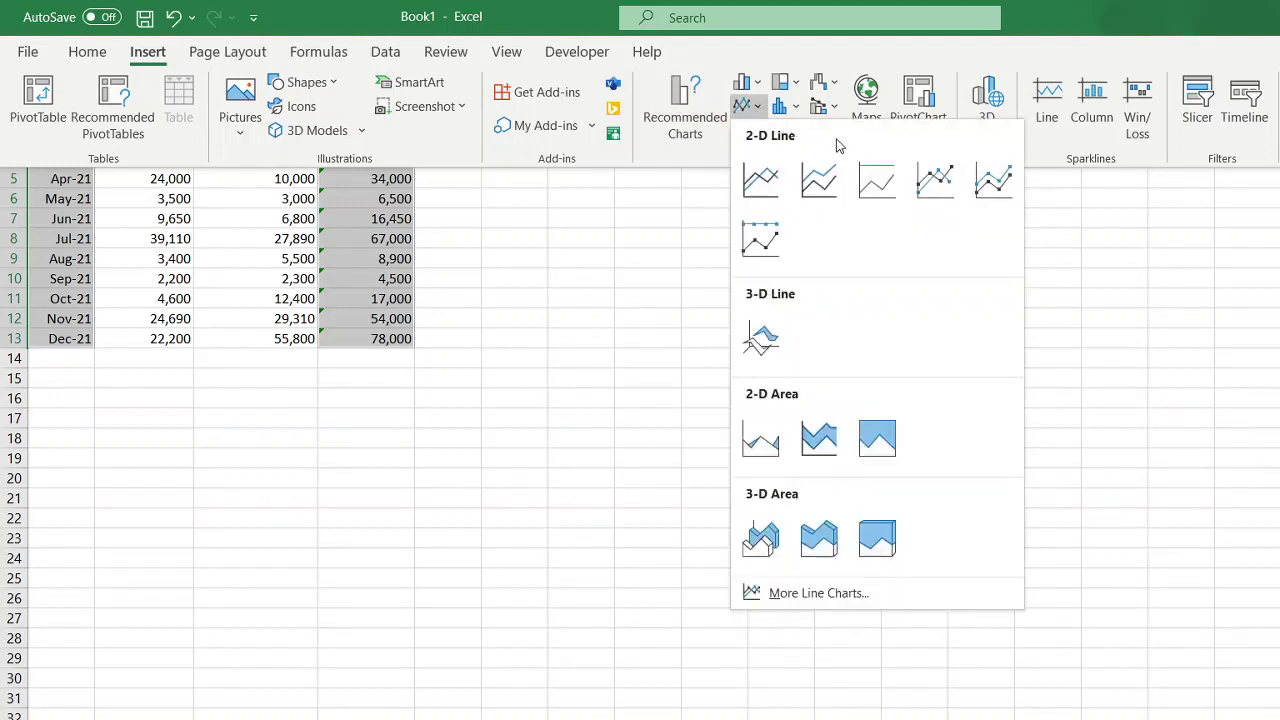
left_click(943, 187)
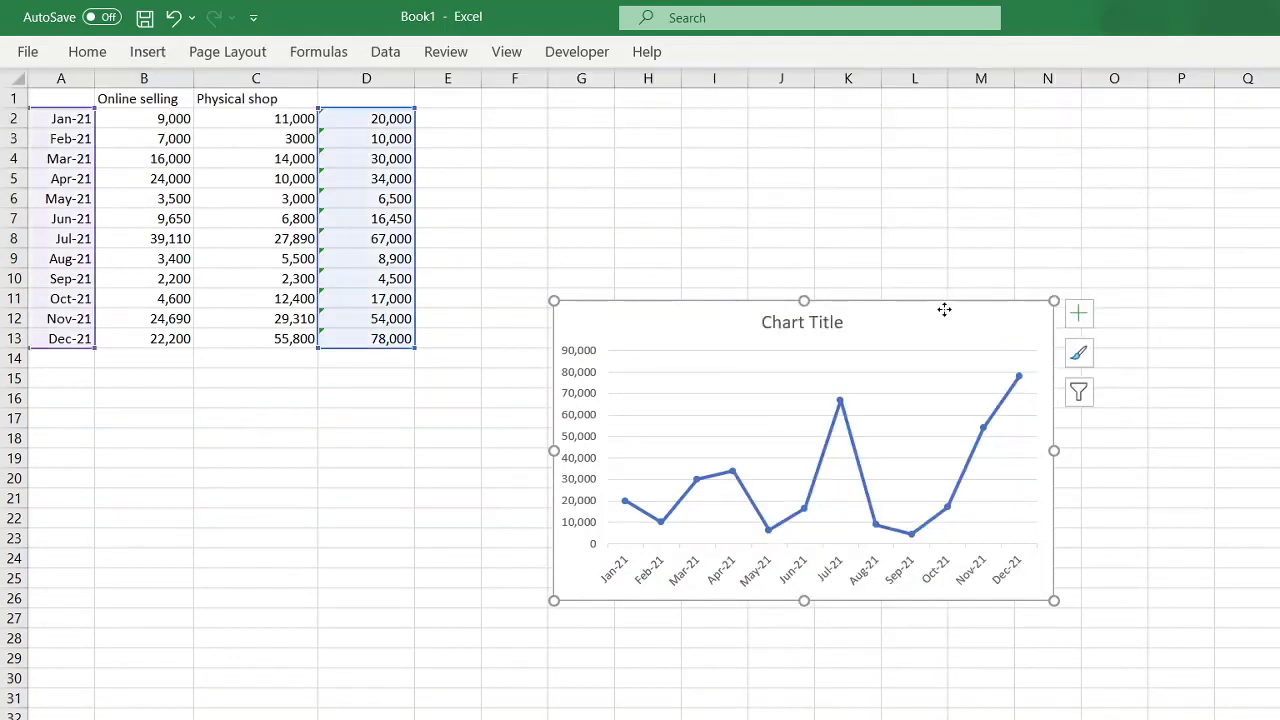
left_click_drag(945, 303, 894, 123)
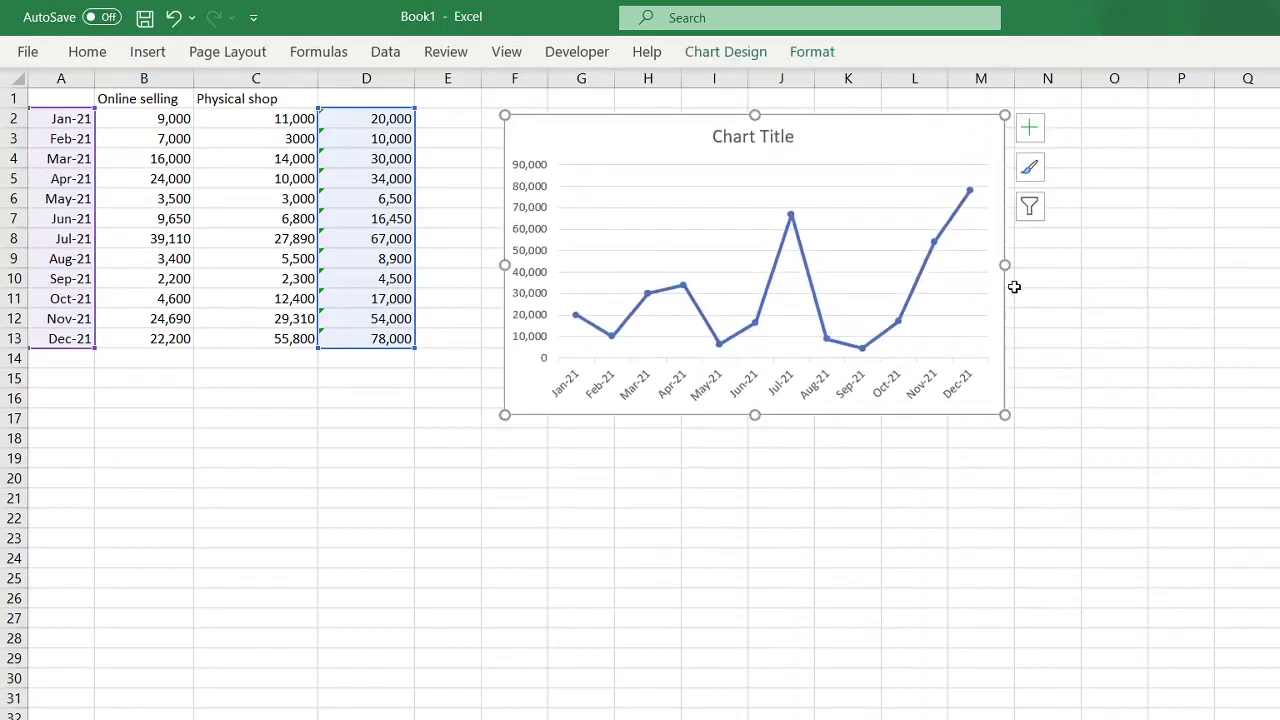
left_click_drag(1007, 264, 1211, 286)
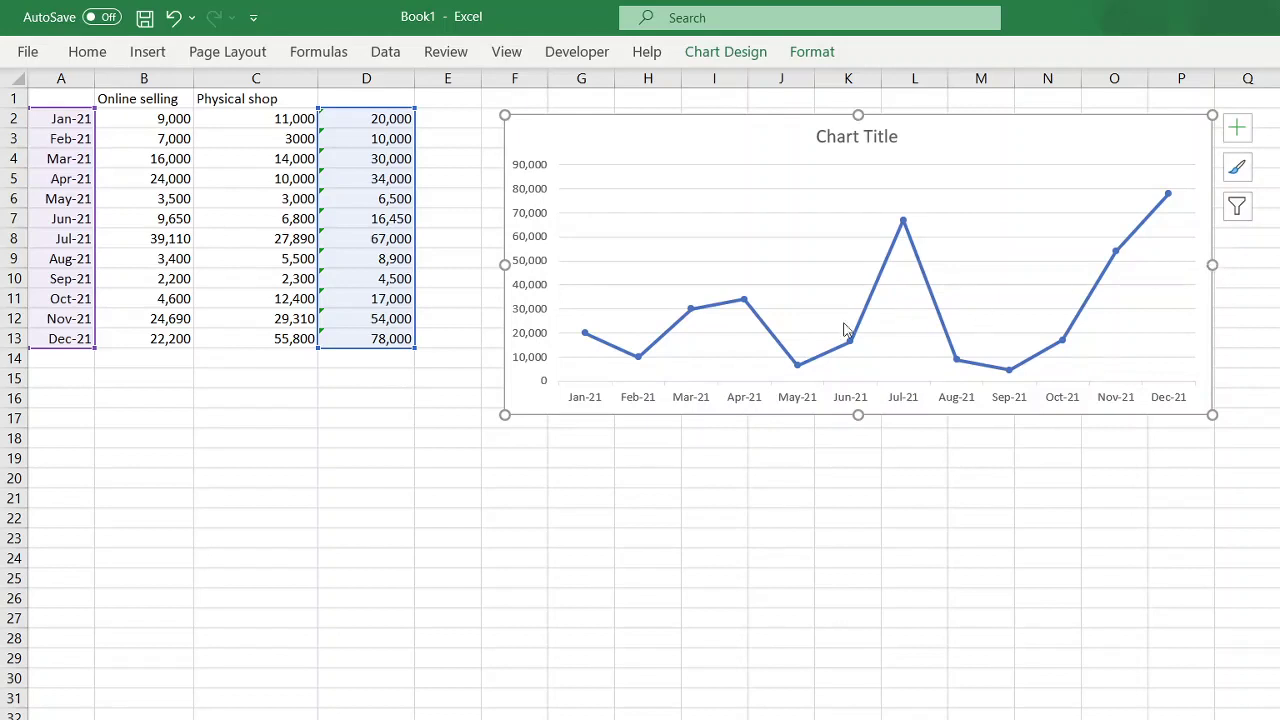
mouse_move(639, 362)
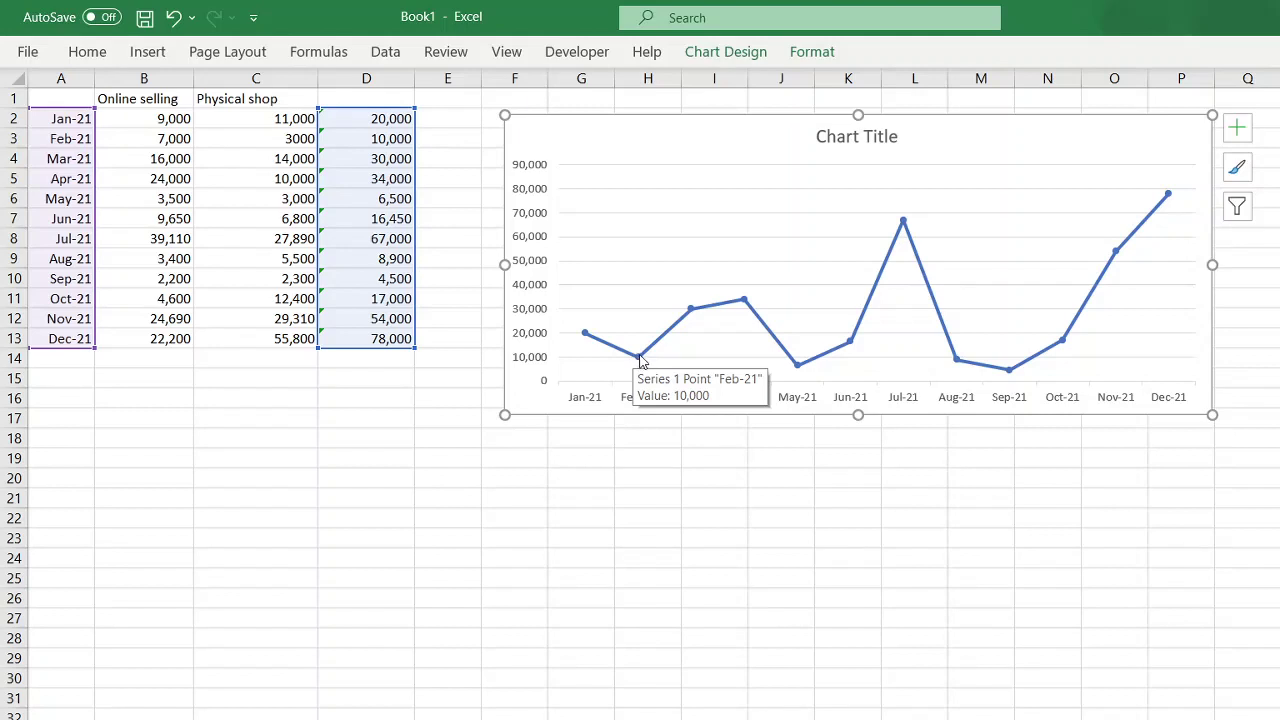
Select individual chart points, ending with the Mar-21 point alone
left_click(1170, 193)
left_click(1171, 191)
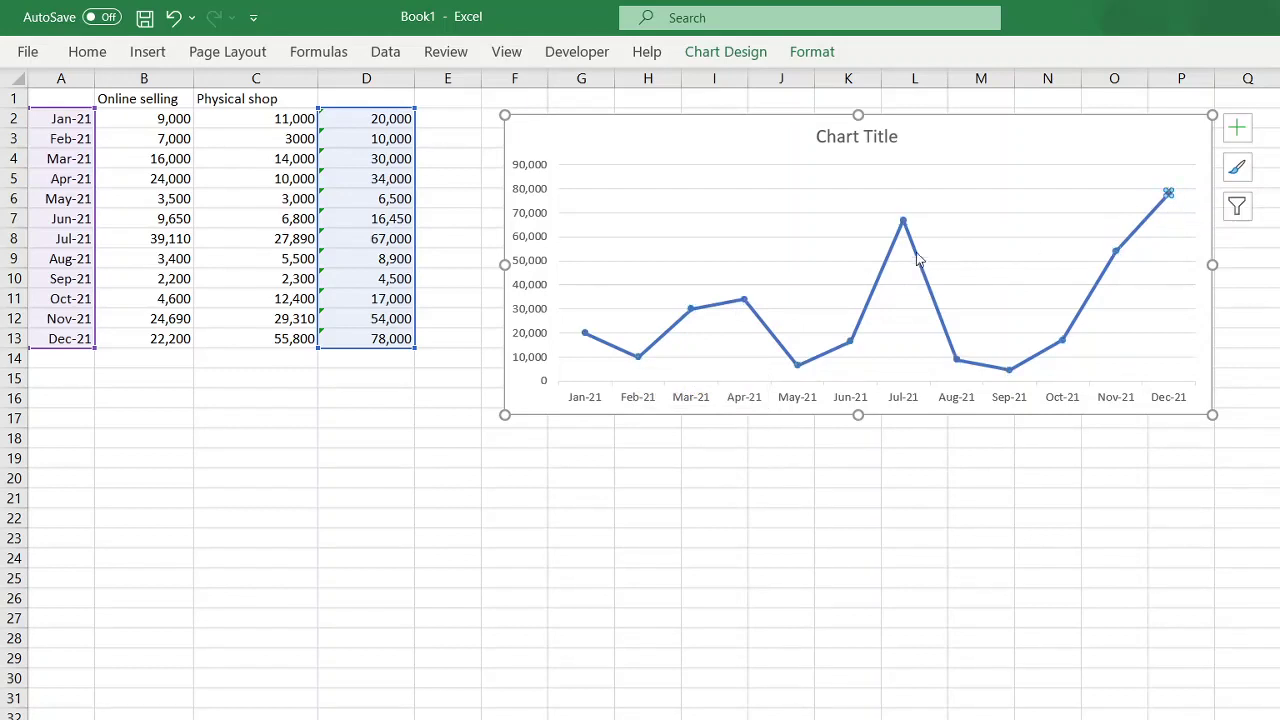
left_click(904, 222)
key("Right")
left_click(1116, 250)
left_click(690, 309)
Add a data label reading 30,000 to the Mar-21 point and select it
right_click(690, 311)
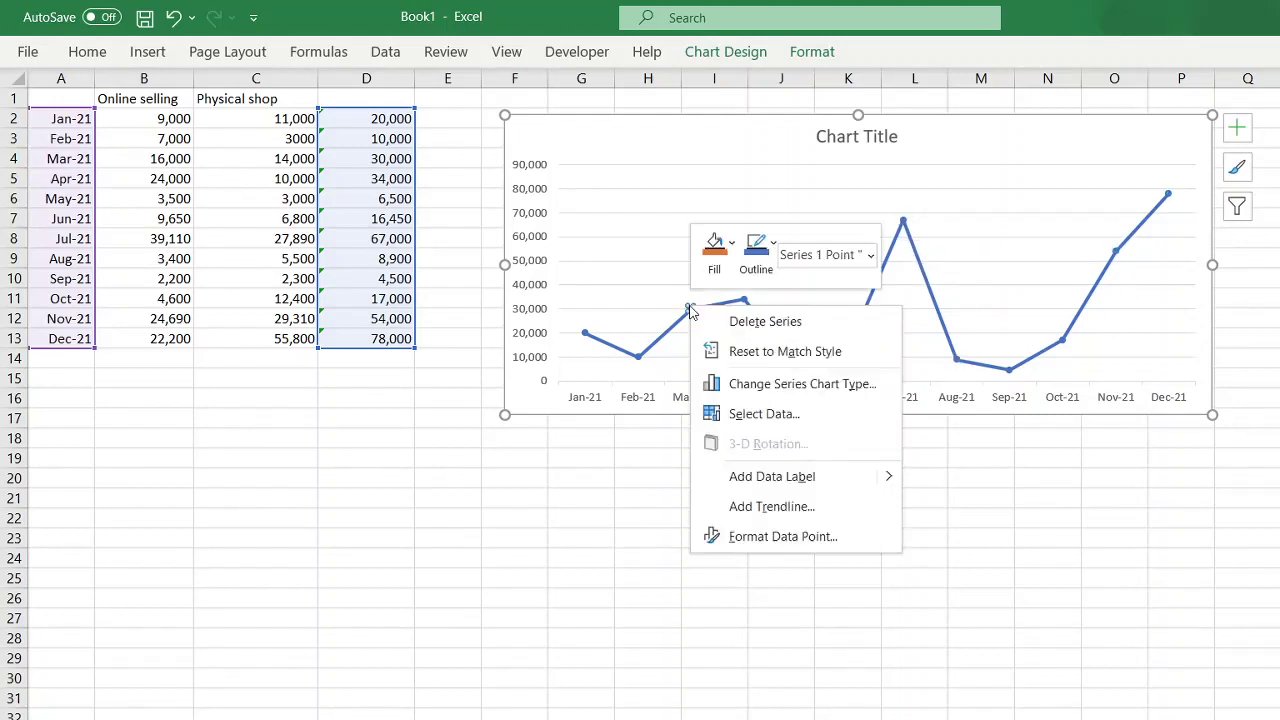
left_click(746, 470)
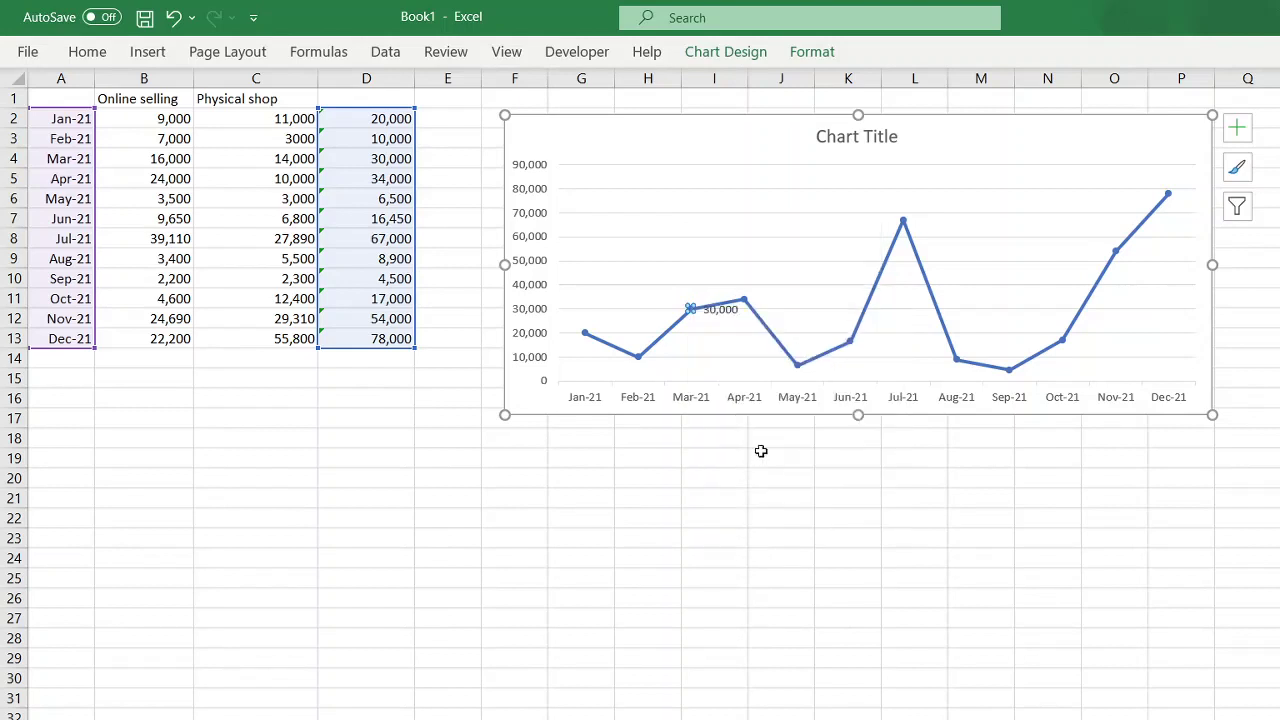
left_click(799, 362)
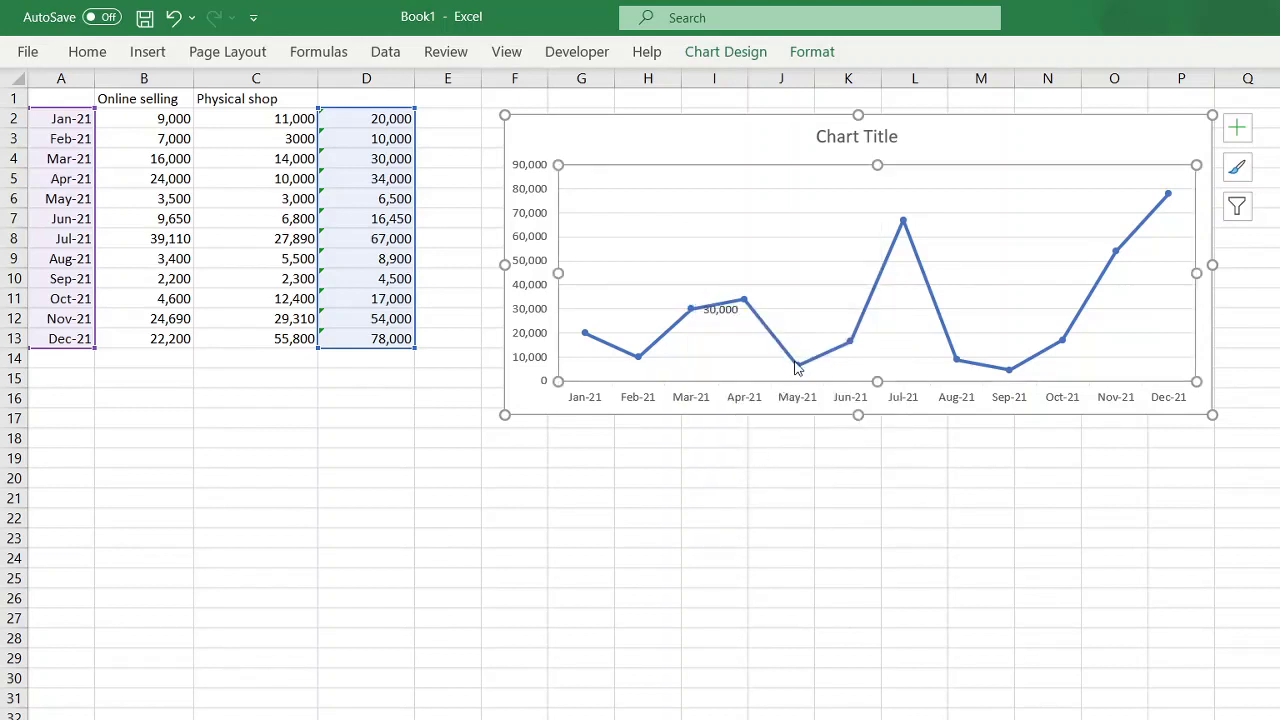
left_click(716, 312)
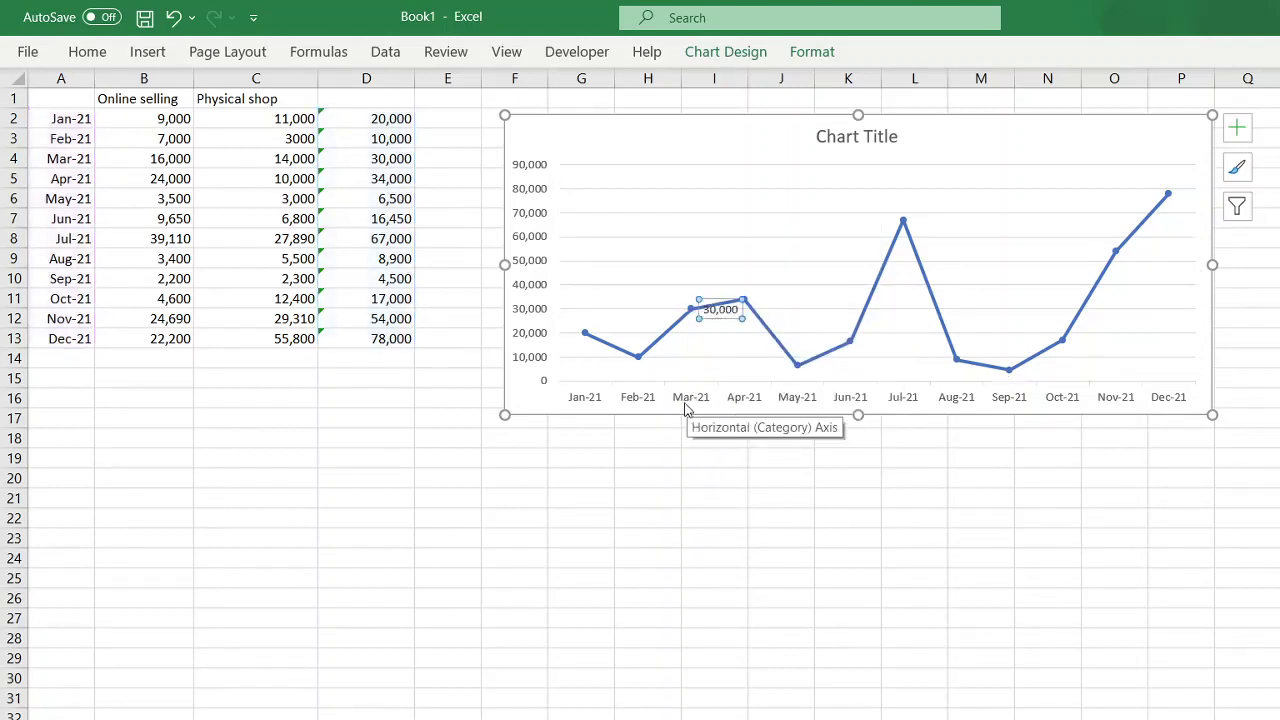
left_click(720, 310)
left_click_drag(371, 160, 28, 158)
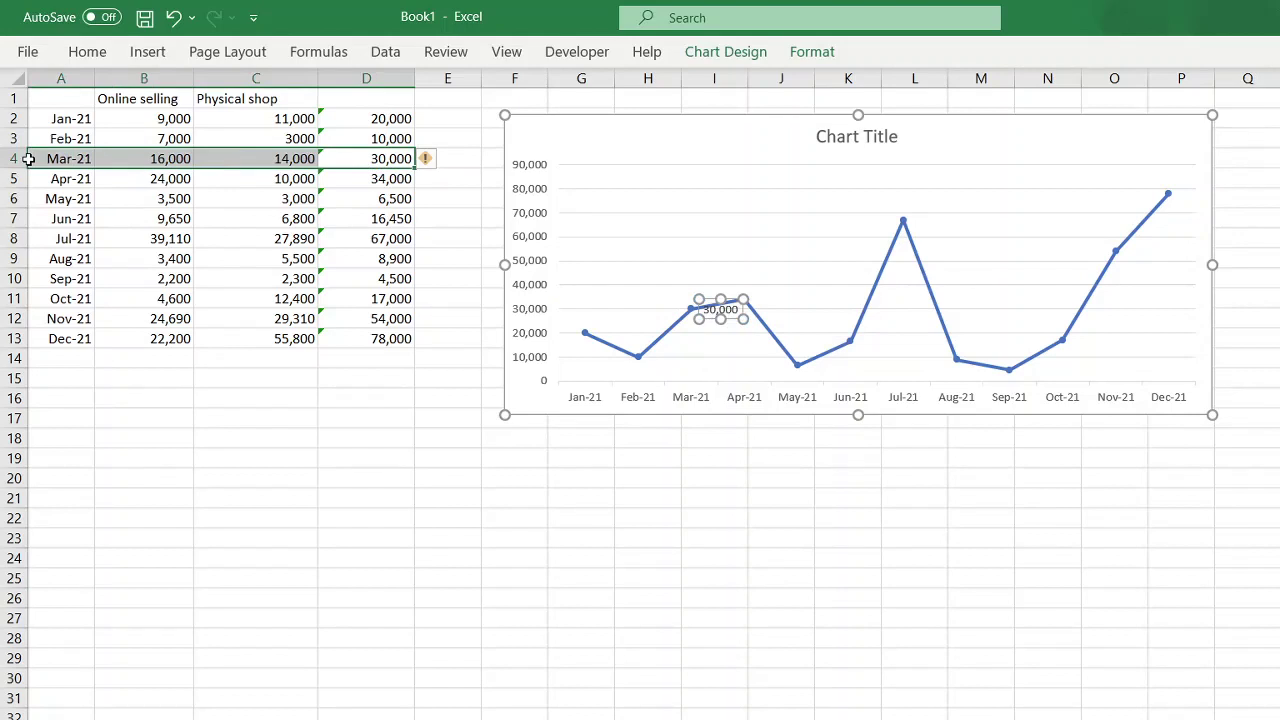
Delete the single 30,000 data label from the Mar-21 point
left_click(958, 361)
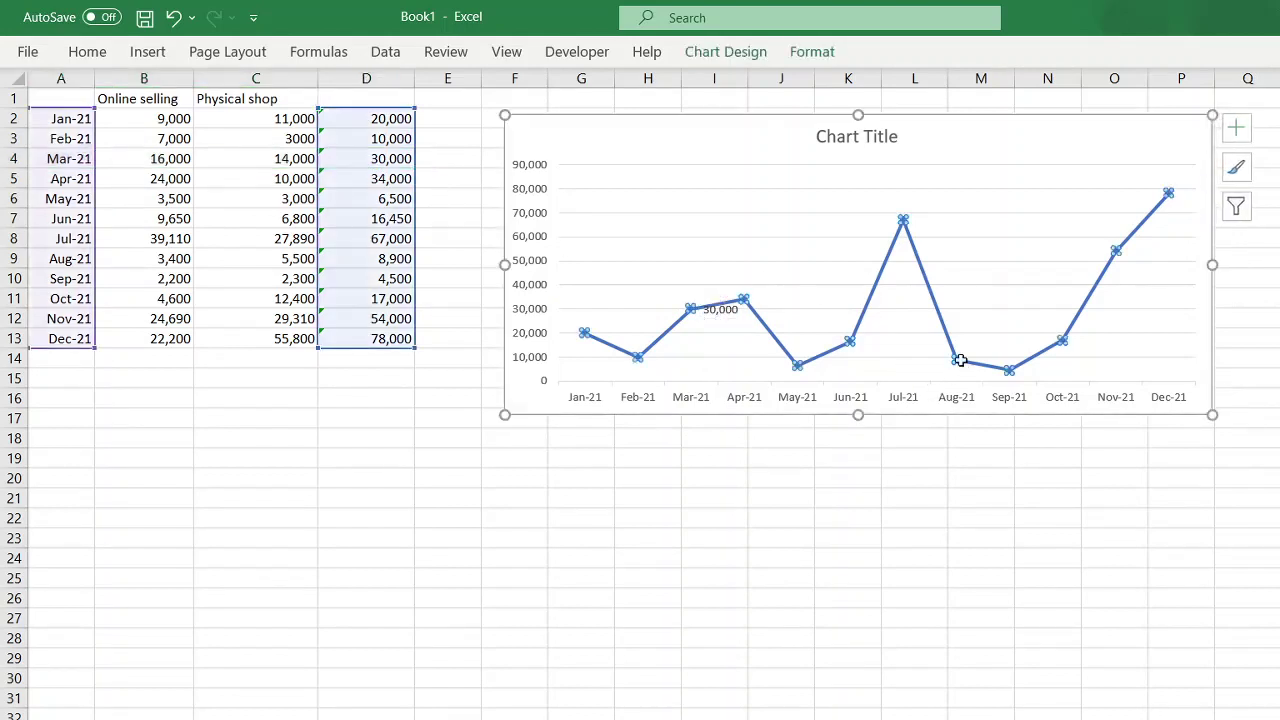
right_click(959, 361)
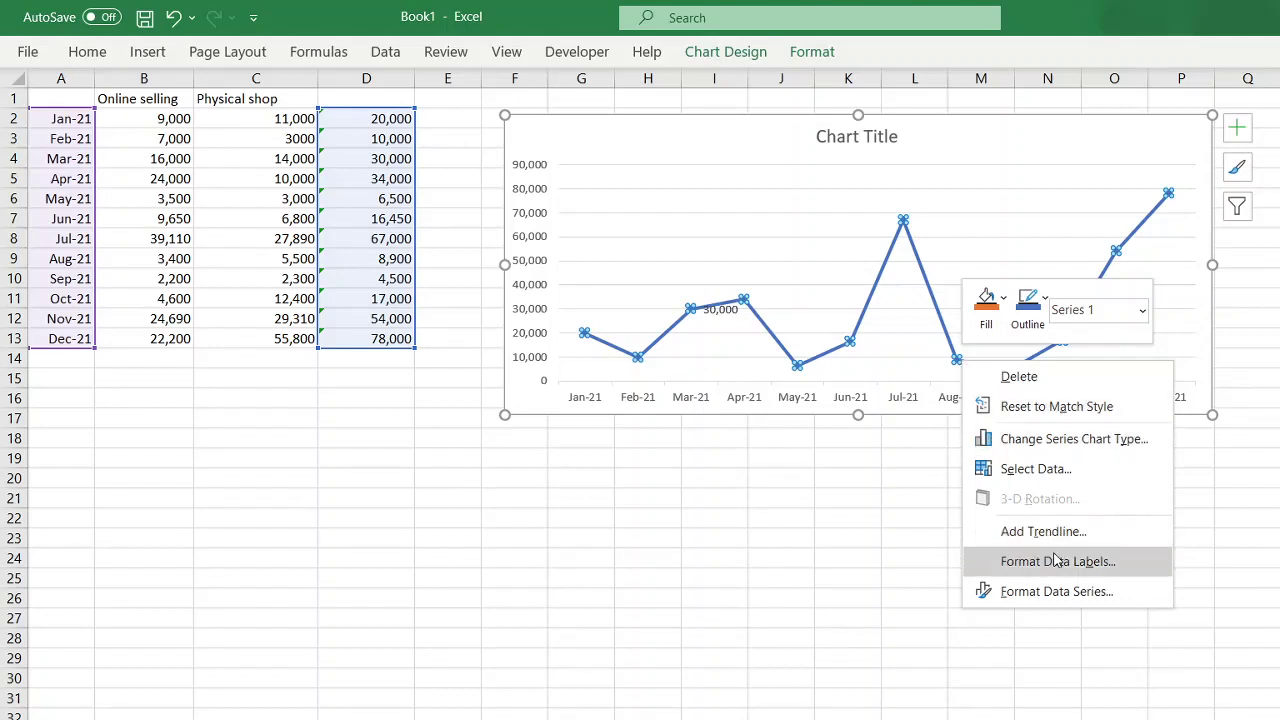
left_click(726, 322)
left_click(726, 316)
key("Delete")
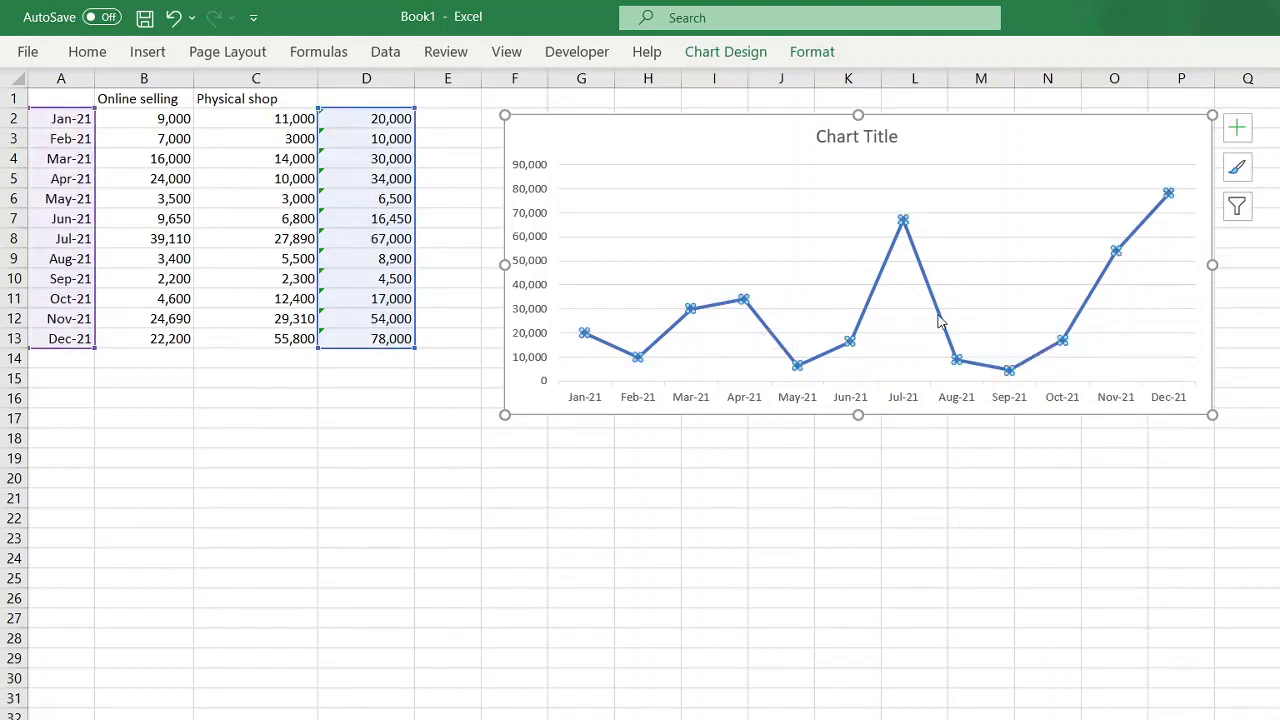
Add data labels to the whole series, showing 20,000 through 78,000
right_click(940, 322)
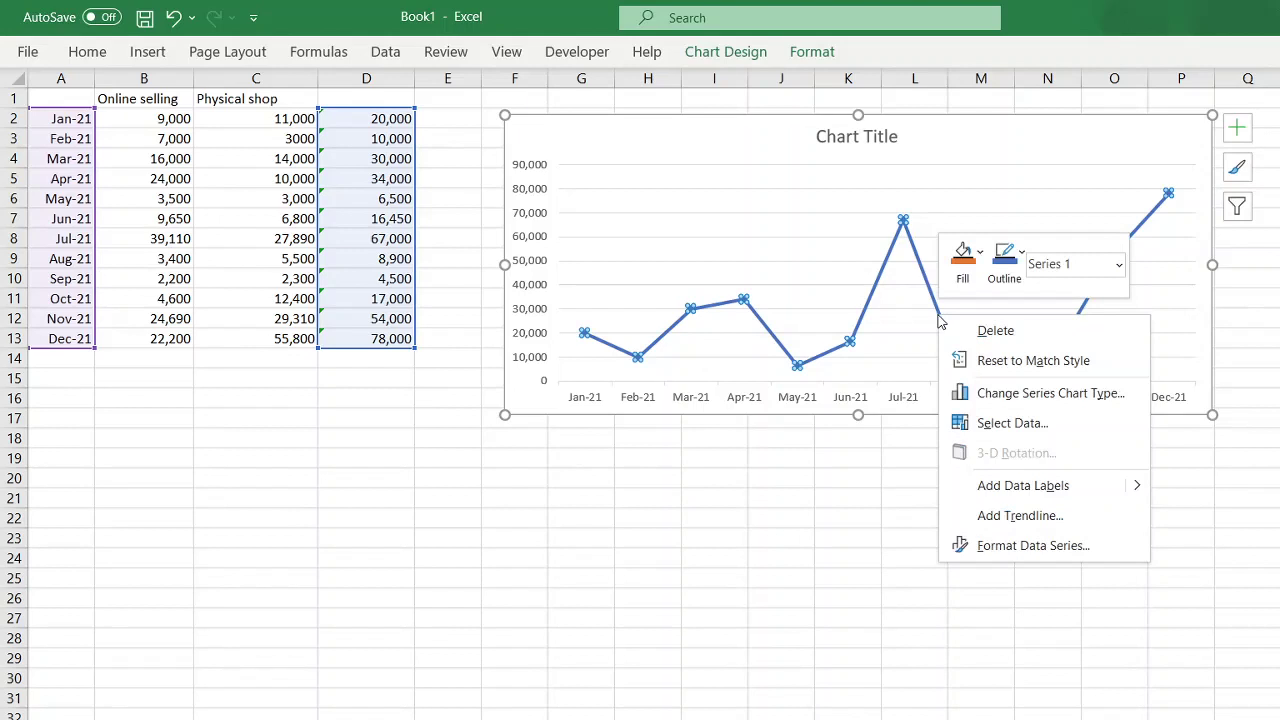
left_click(1023, 486)
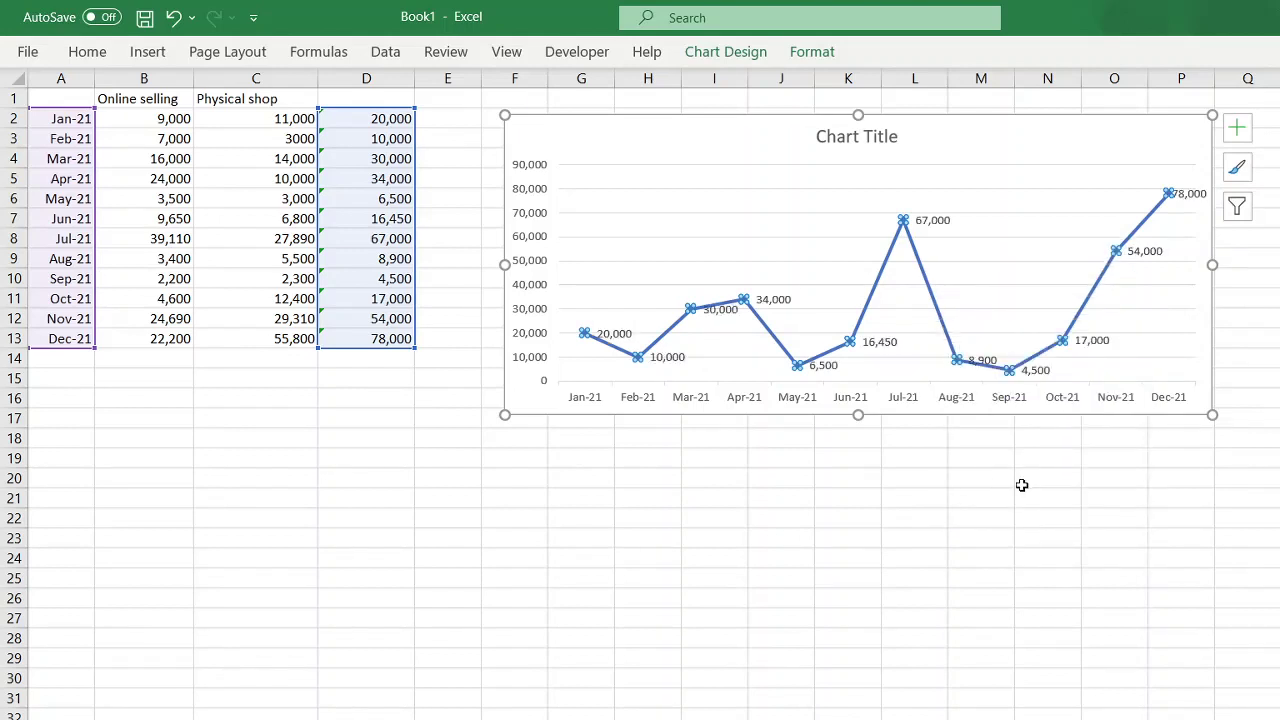
left_click(1020, 486)
left_click(1094, 341)
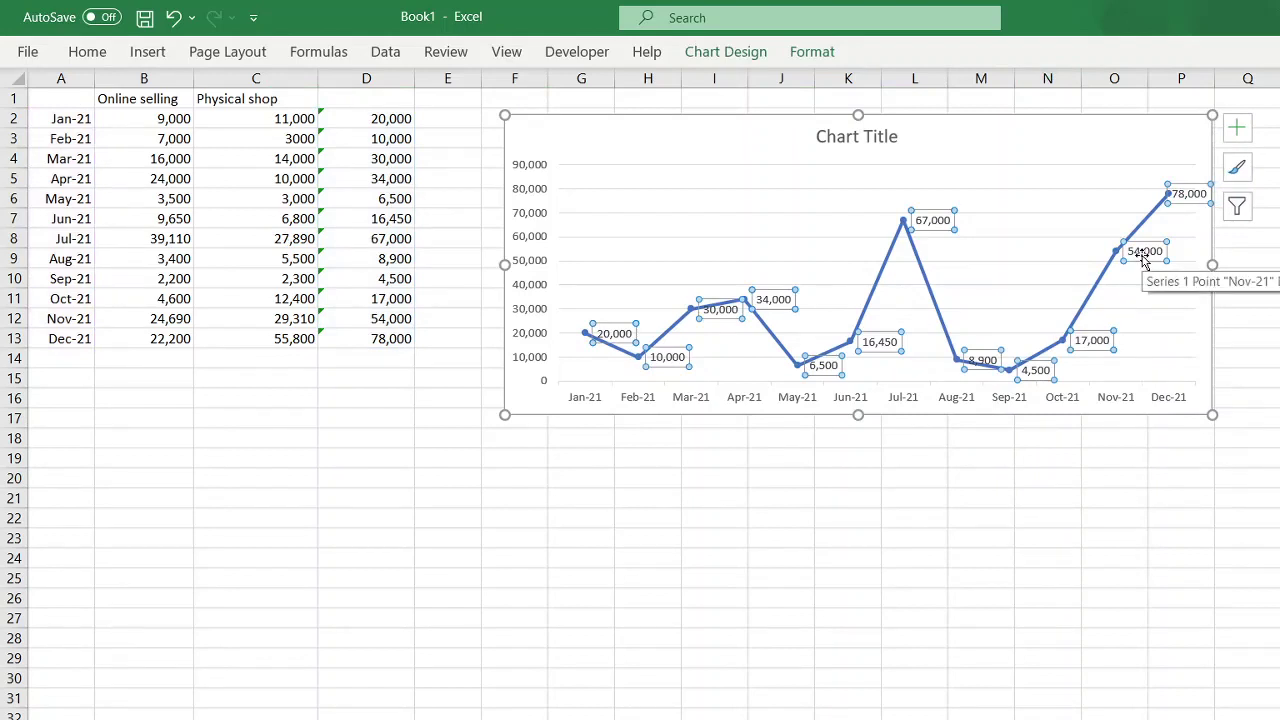
left_click(1062, 249)
left_click(935, 224)
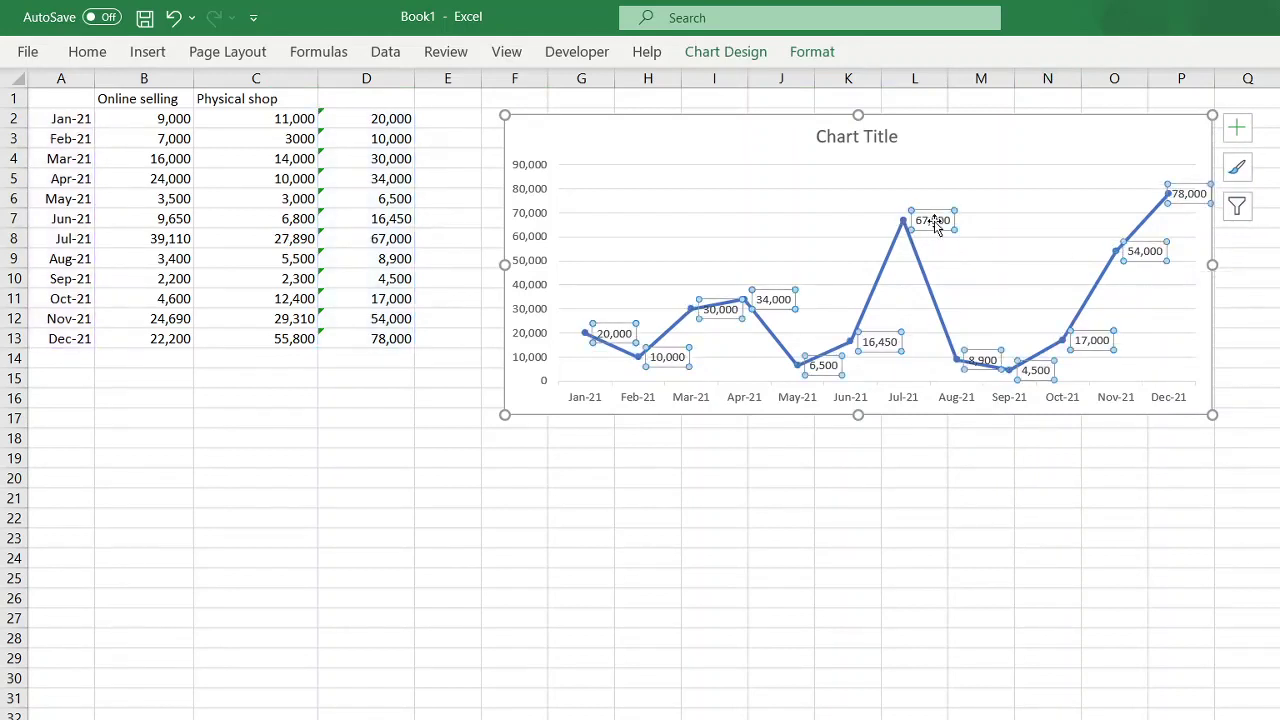
left_click(1168, 280)
left_click(1184, 195)
left_click(600, 400)
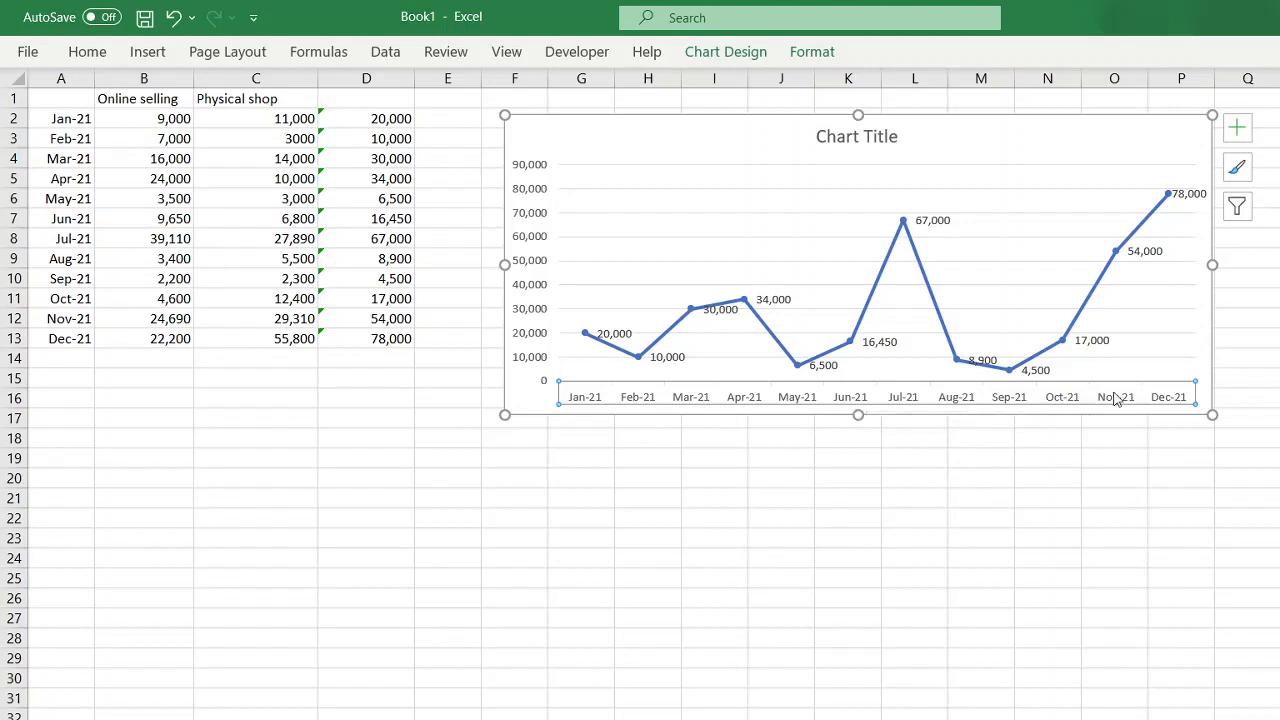
left_click(1190, 198)
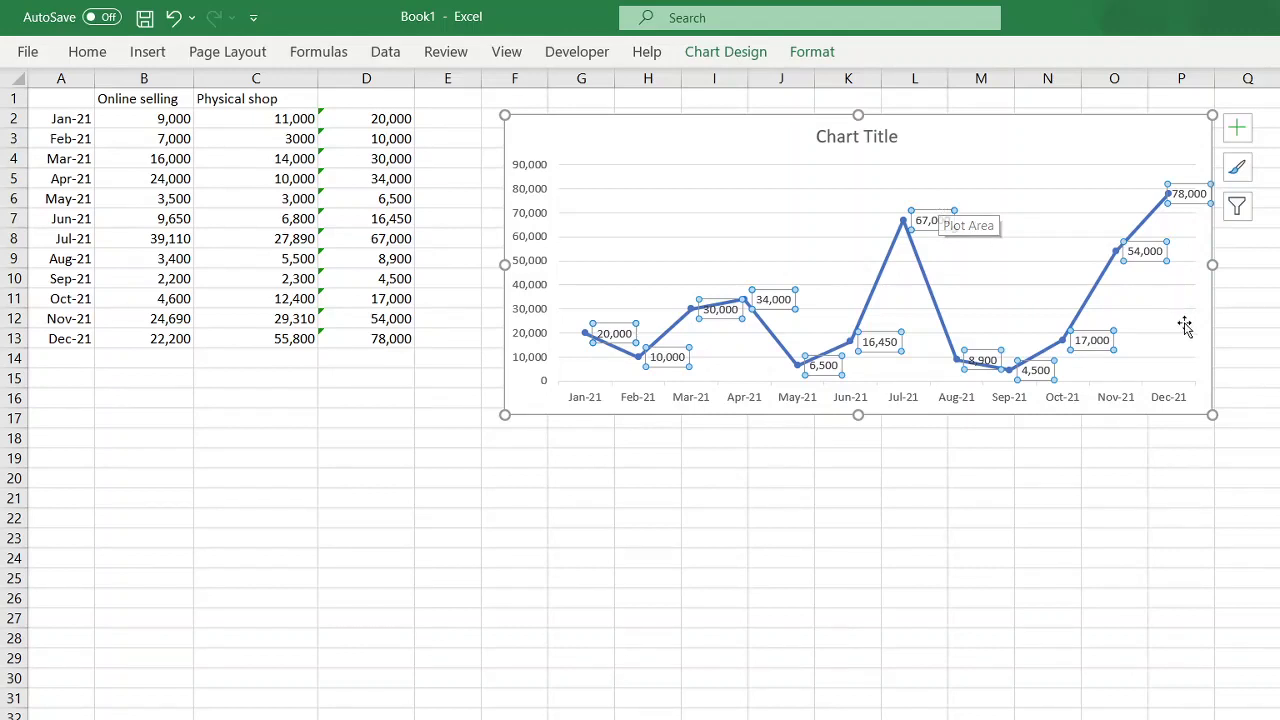
Replace the 'Chart Title' placeholder text with 'Income per month'
left_click(828, 142)
triple_click(828, 142)
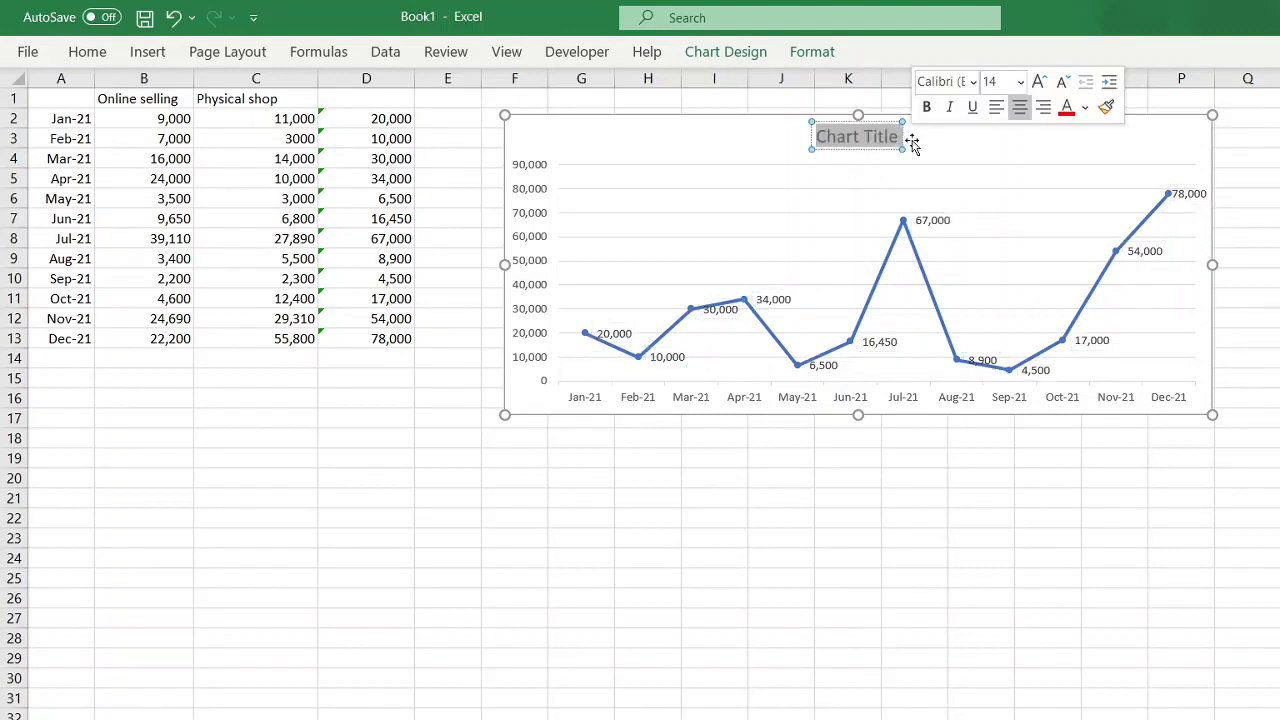
key("Delete")
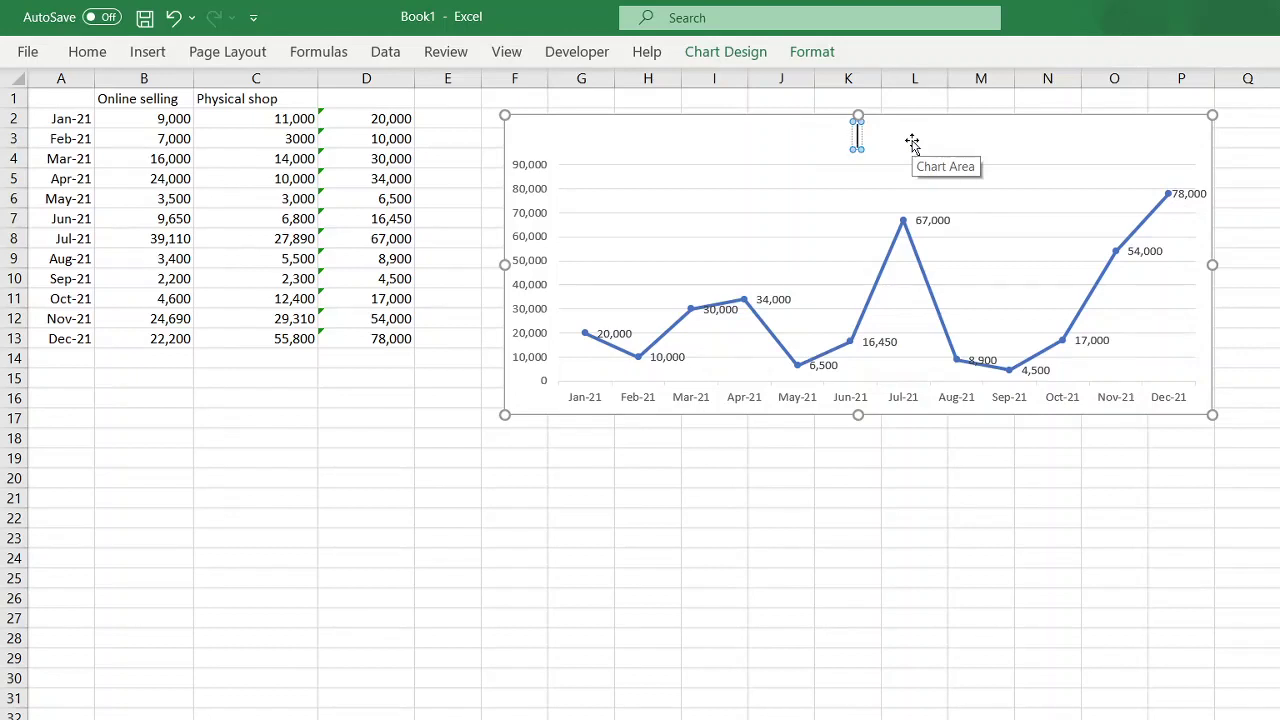
type("Income per month")
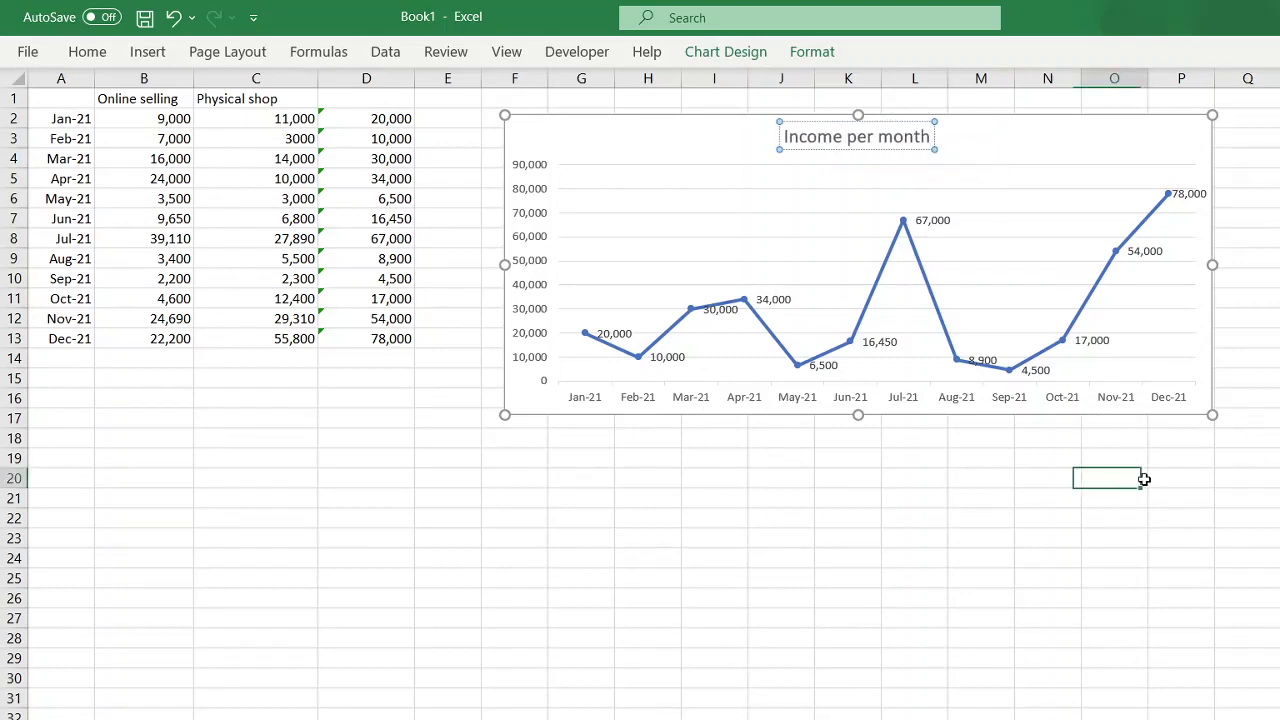